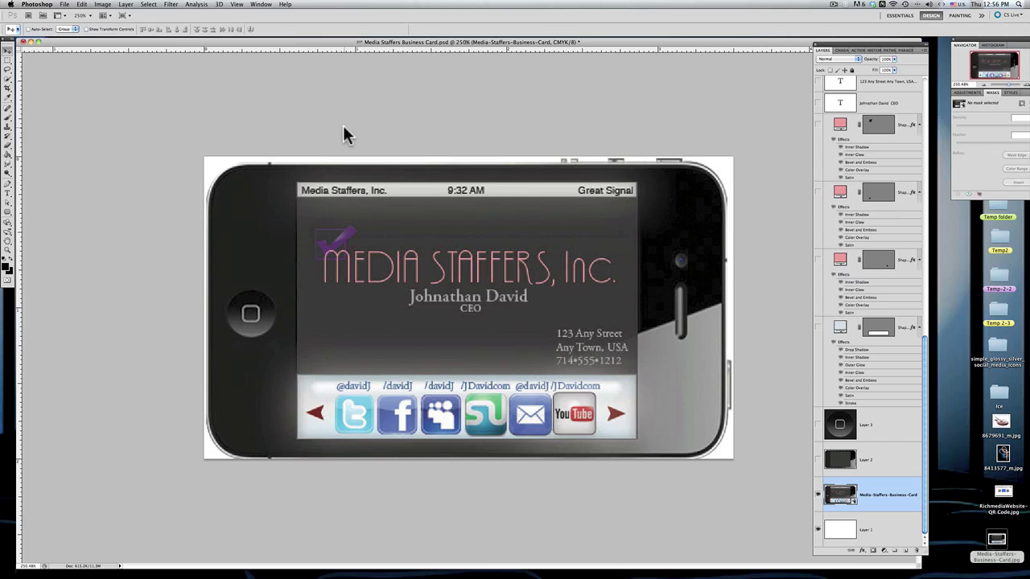
Hide the Media-Staffers-Business-Card layer and check the document's pixel dimensions, print size and resolution in Image Size.
left_click(819, 496)
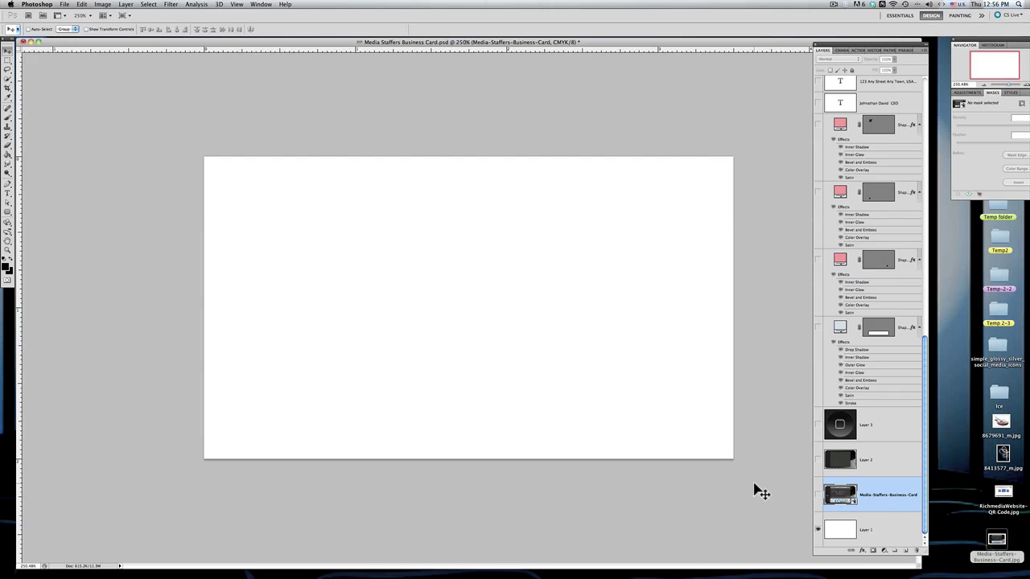
left_click(103, 4)
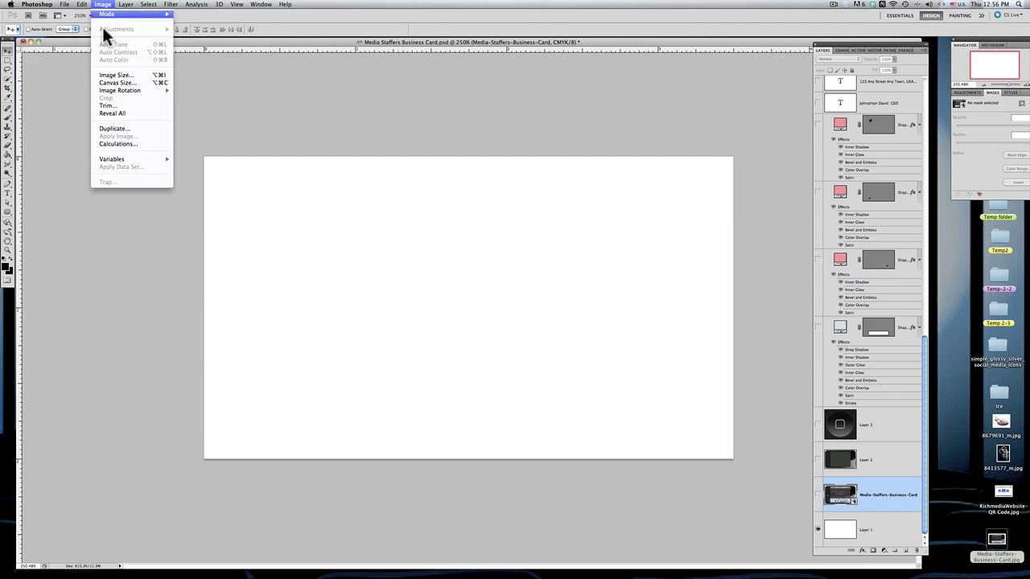
left_click(113, 75)
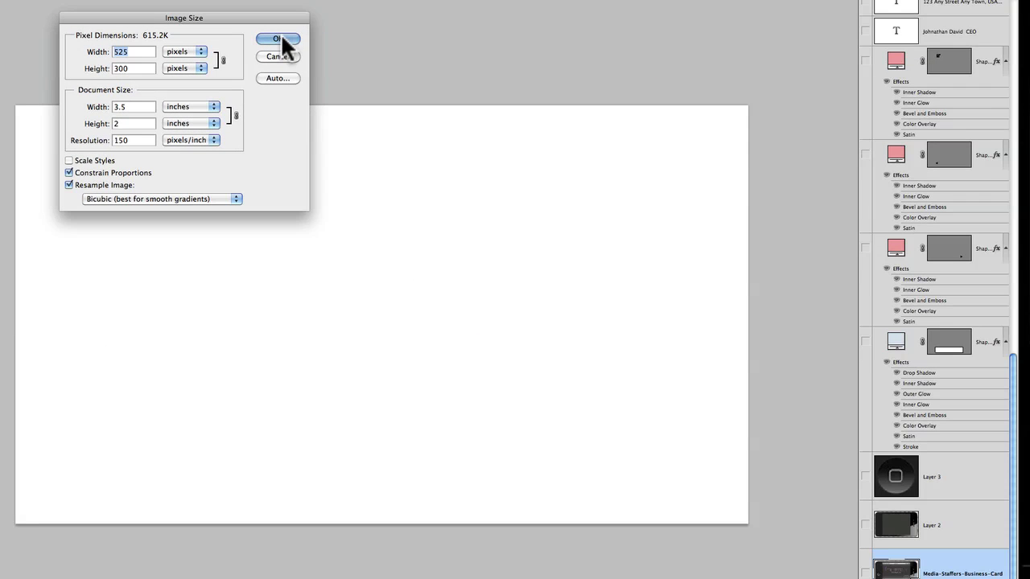
left_click(277, 38)
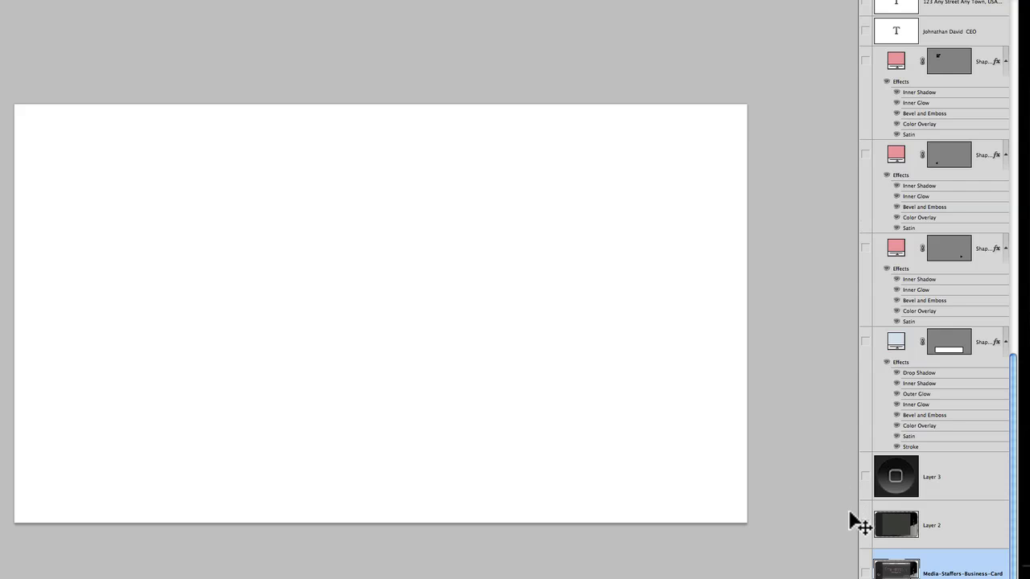
Show Layer 2, Layer 3, the light bar shape layer and the two red arrow shape layers.
left_click(865, 524)
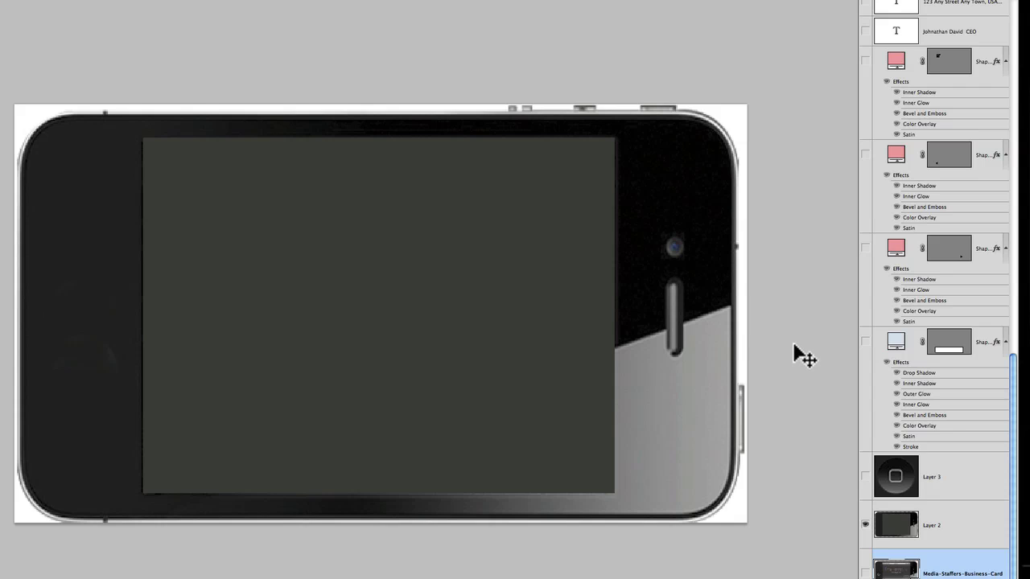
left_click(865, 477)
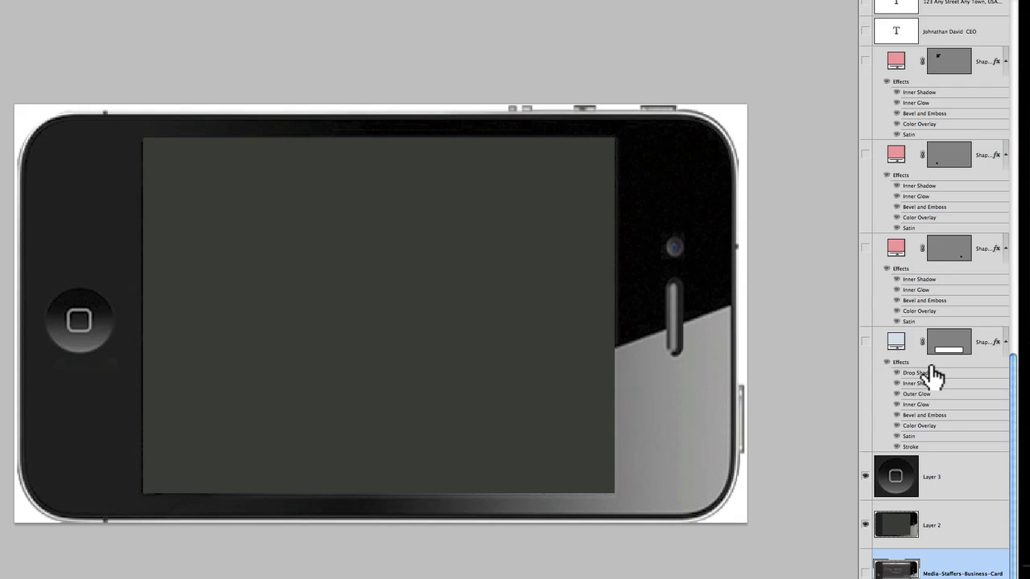
left_click(865, 342)
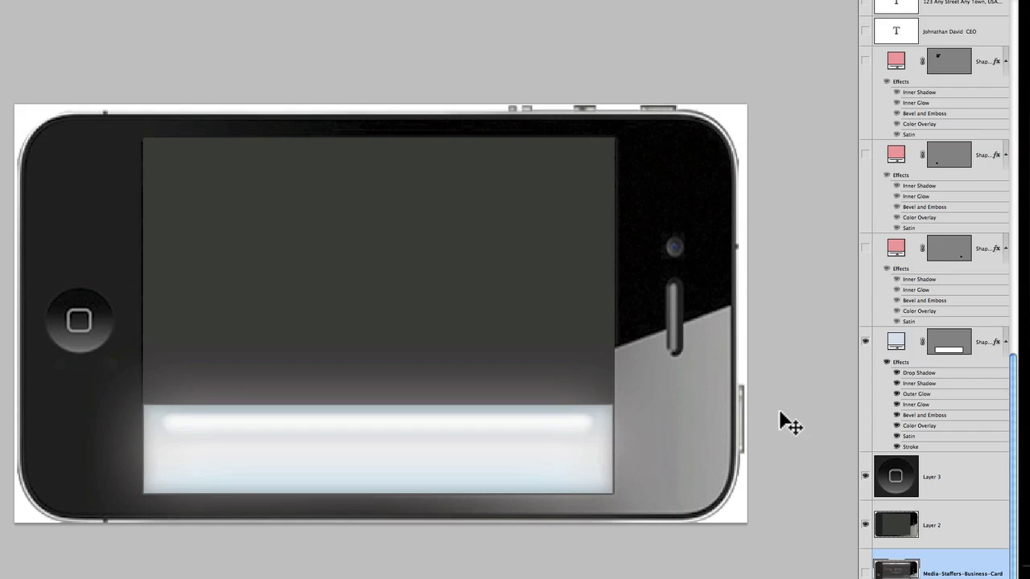
left_click(866, 343)
left_click(866, 251)
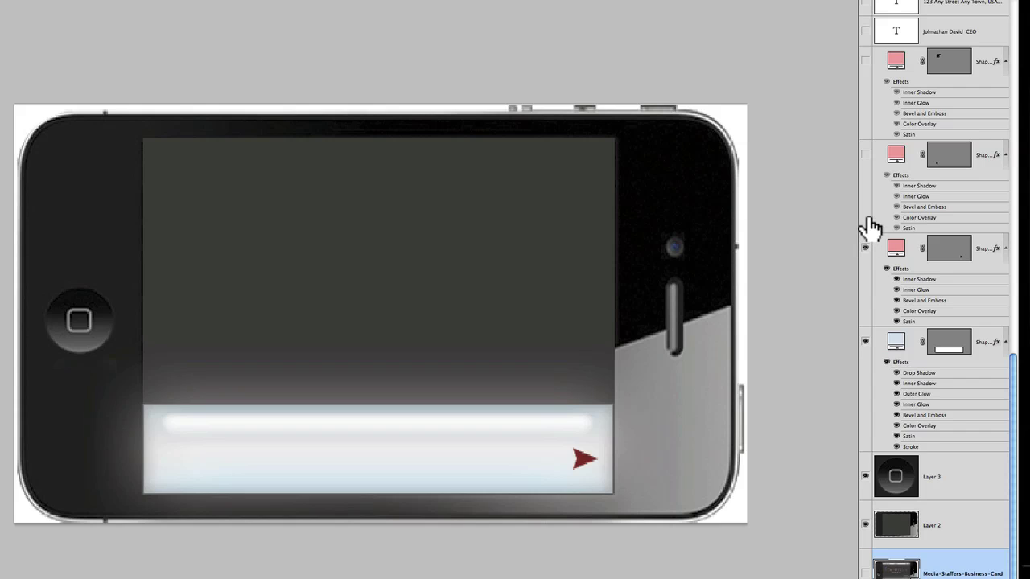
left_click(865, 157)
Preview the check mark shape layer, then hide it again.
scroll(877, 122, "up", 5)
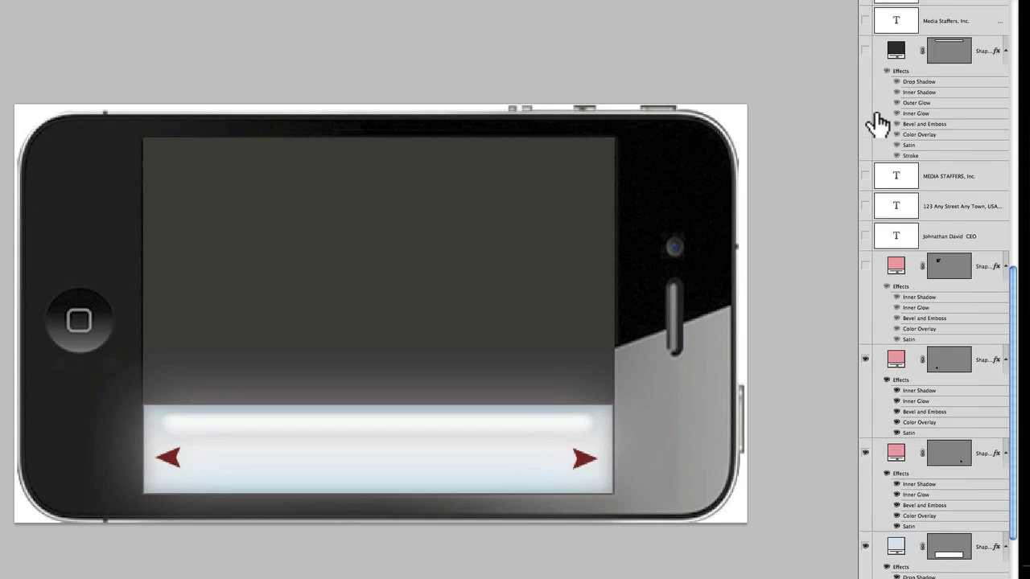
left_click(863, 267)
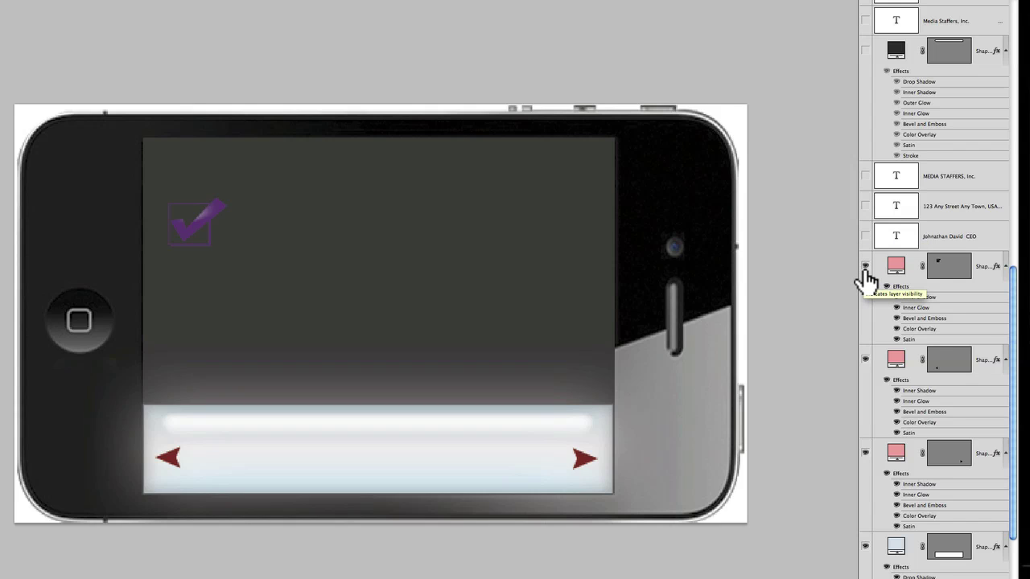
left_click(865, 268)
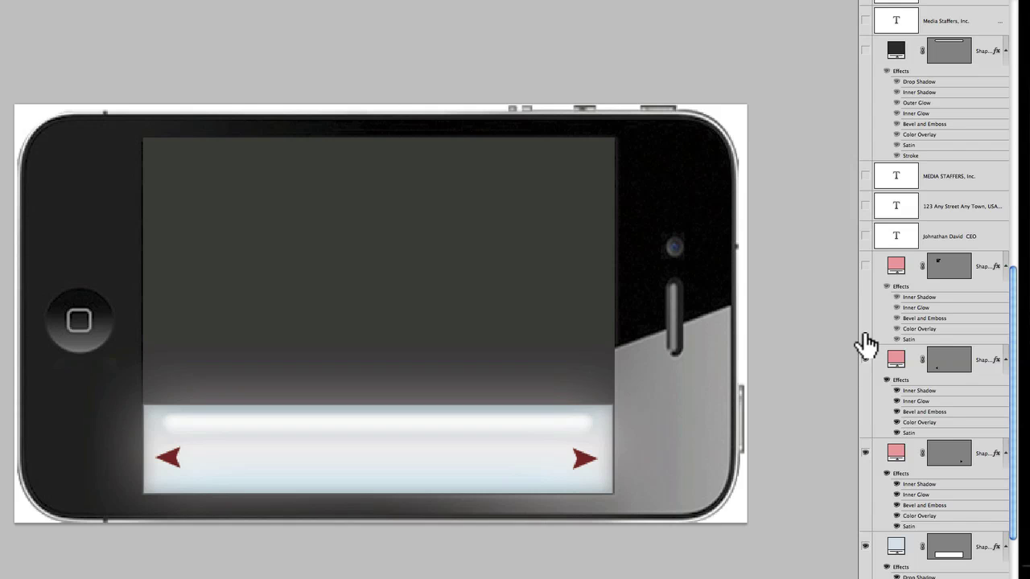
Toggle the light bar shape layer and all of its effects off and on to compare the bar's appearance.
scroll(868, 515, "down", 5)
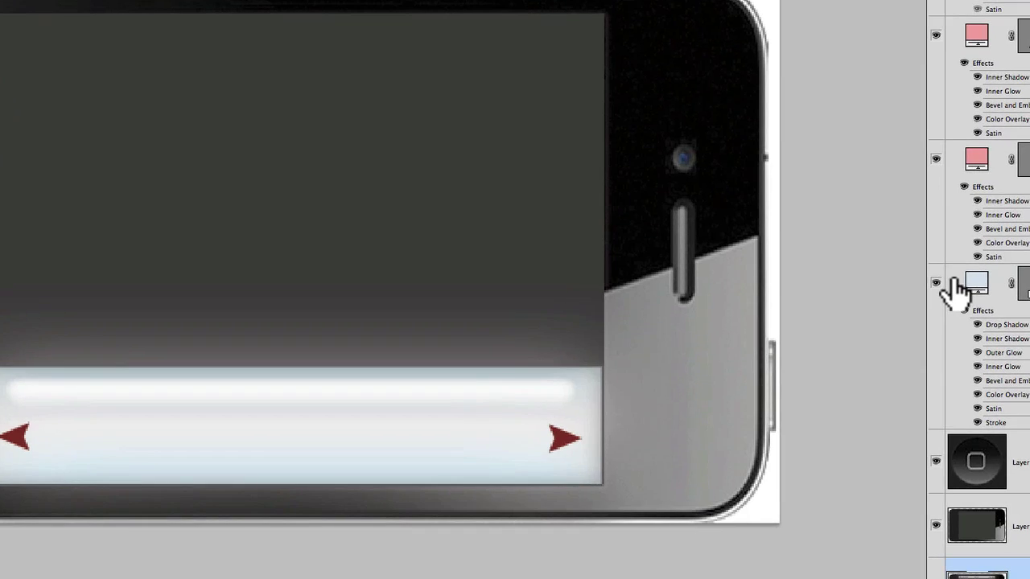
left_click(881, 331)
left_click(881, 331)
left_click(936, 285)
left_click(936, 285)
left_click(964, 311)
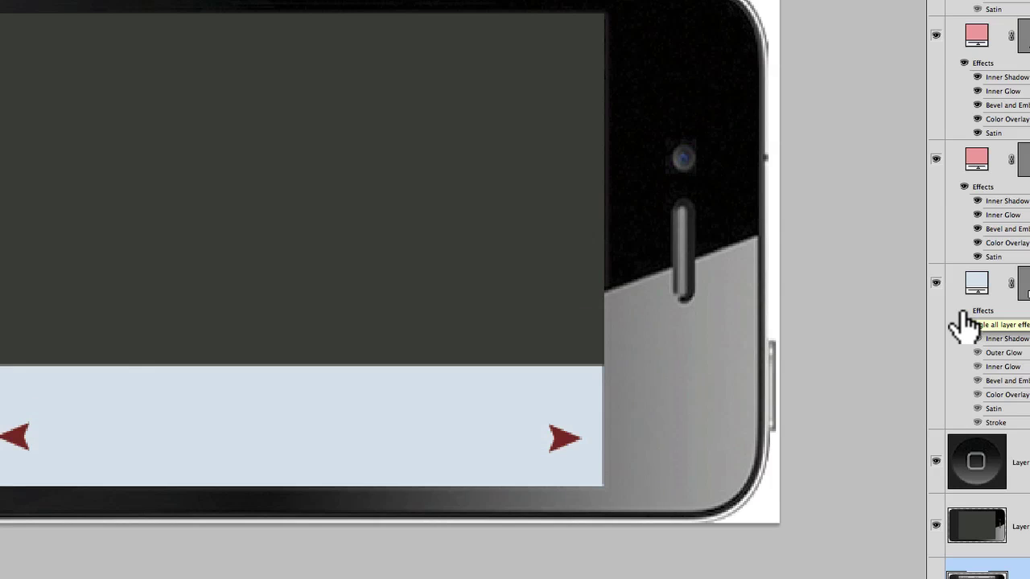
left_click(964, 311)
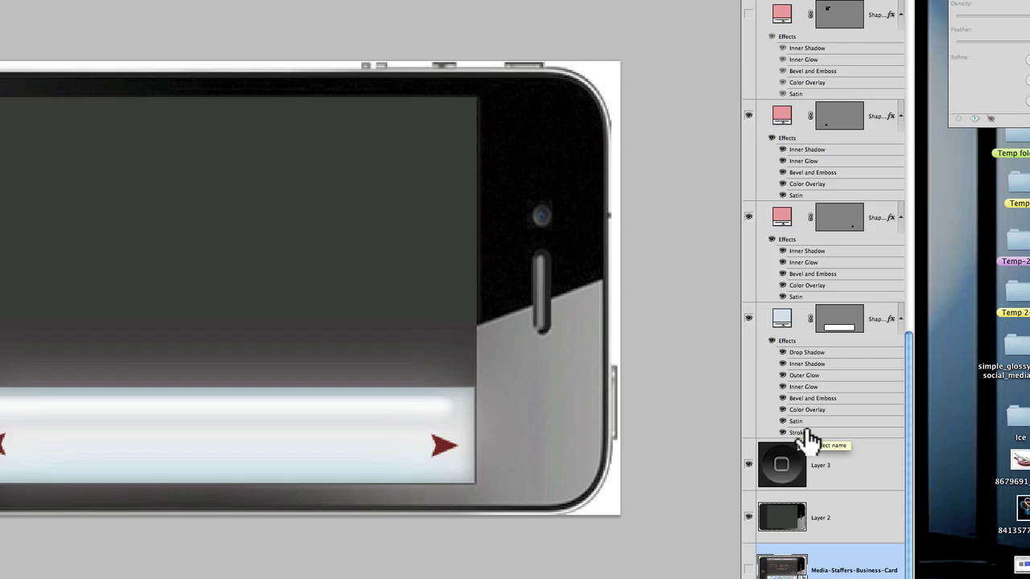
Open the Drop Shadow settings of the light bar shape layer and place the dialog over the phone's screen area.
left_click(812, 364)
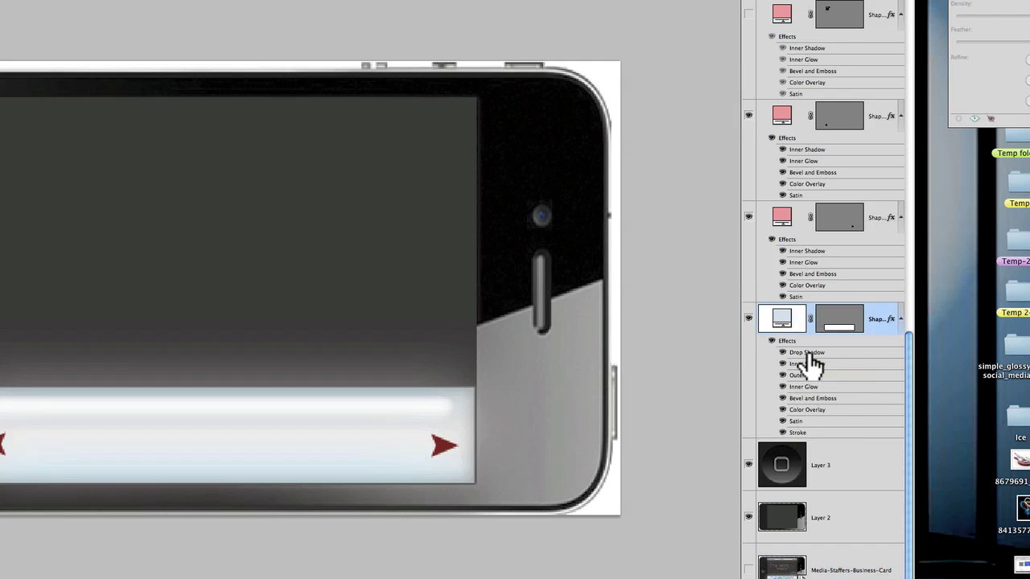
double_click(809, 353)
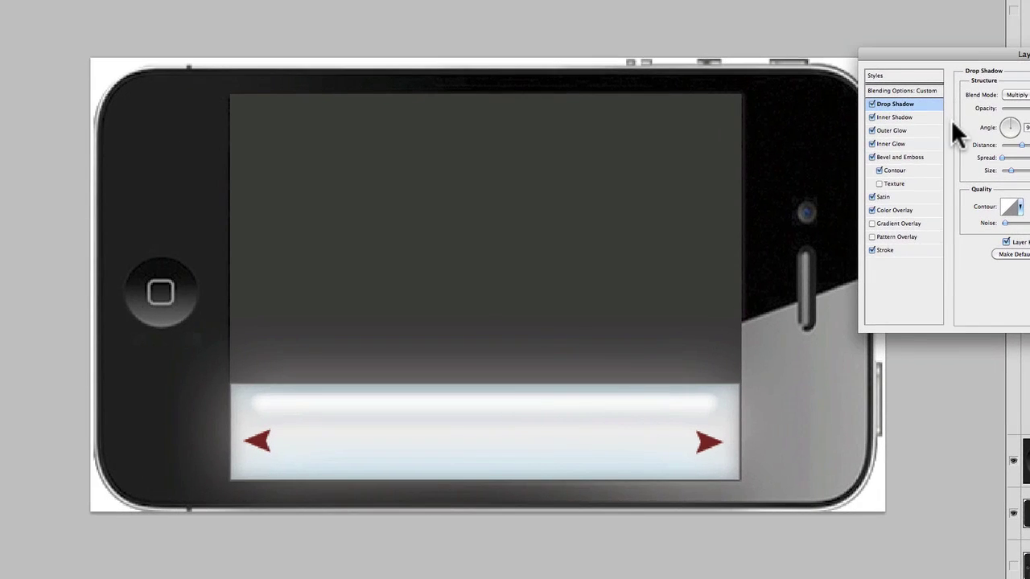
left_click_drag(995, 53, 434, 90)
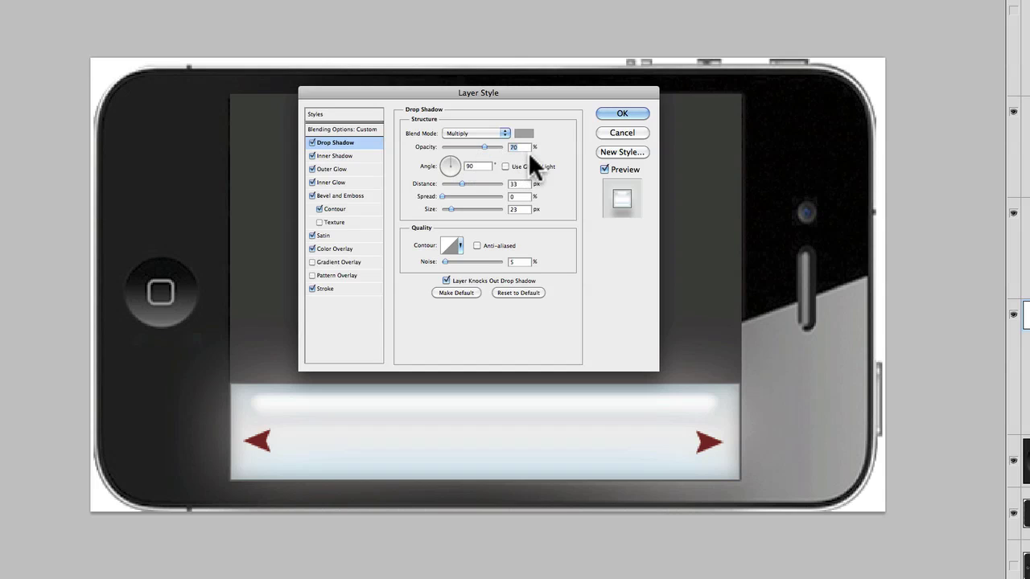
Toggle the light bar's Drop Shadow off and on repeatedly to compare its effect, leaving it enabled.
left_click(311, 140)
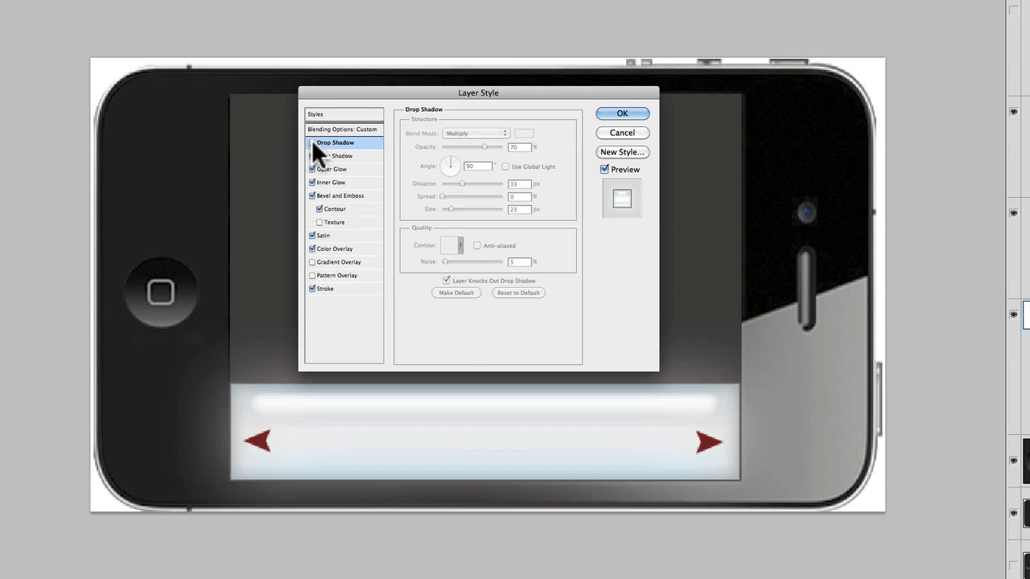
left_click(312, 141)
left_click(311, 141)
left_click(311, 141)
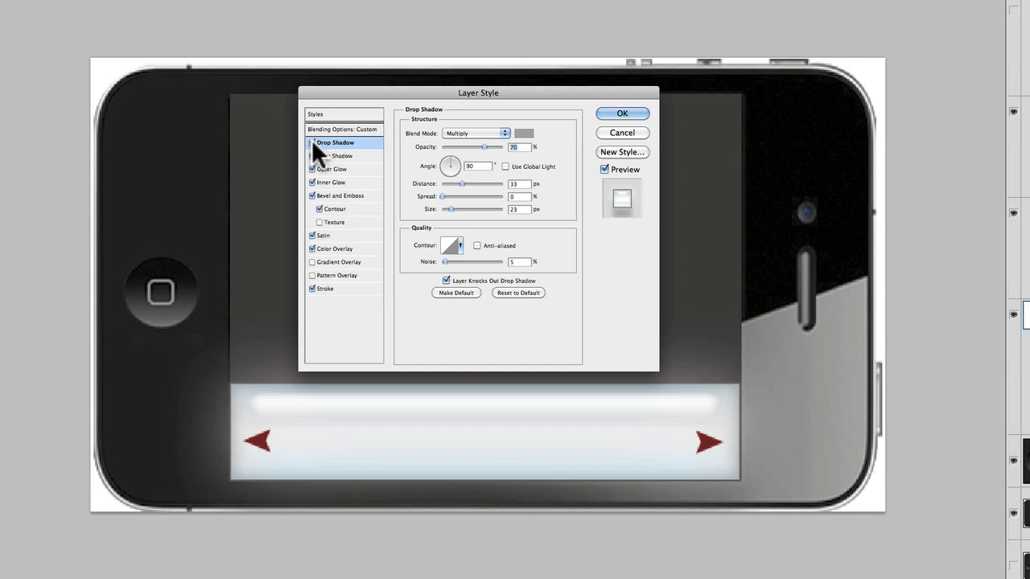
left_click(312, 141)
left_click(311, 140)
left_click(312, 142)
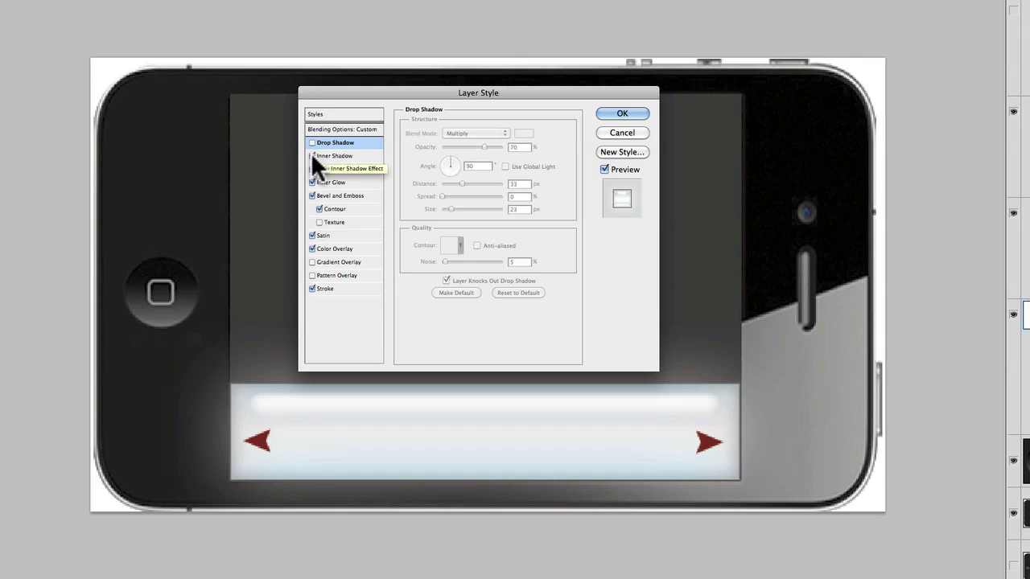
left_click(312, 142)
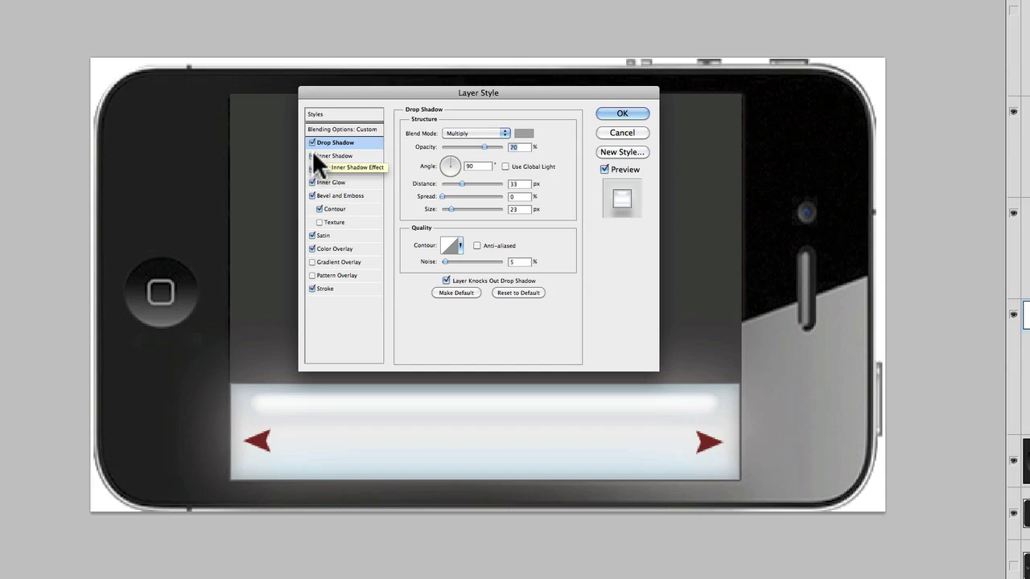
left_click(312, 142)
left_click(312, 142)
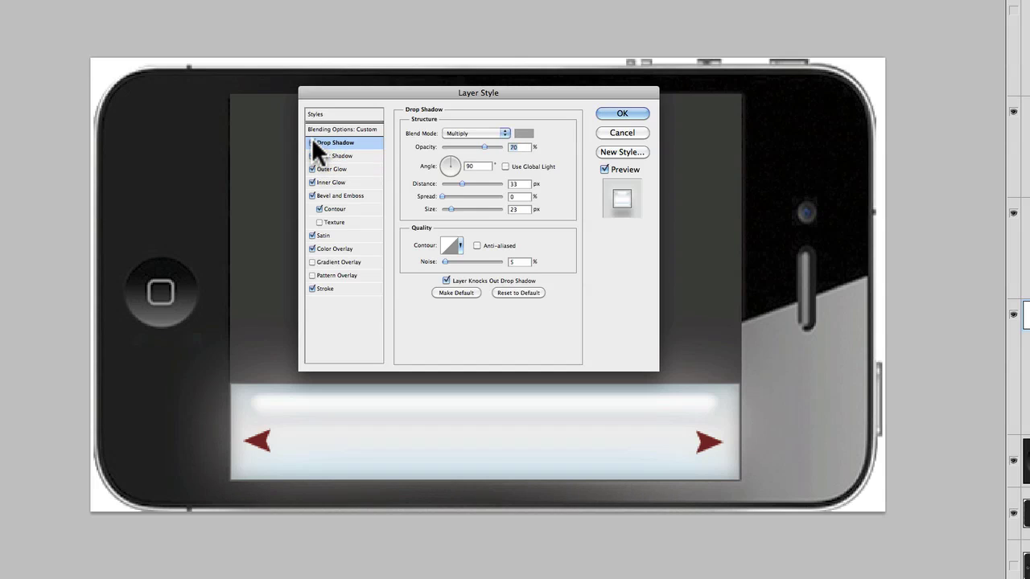
left_click(312, 140)
left_click(311, 140)
left_click(311, 140)
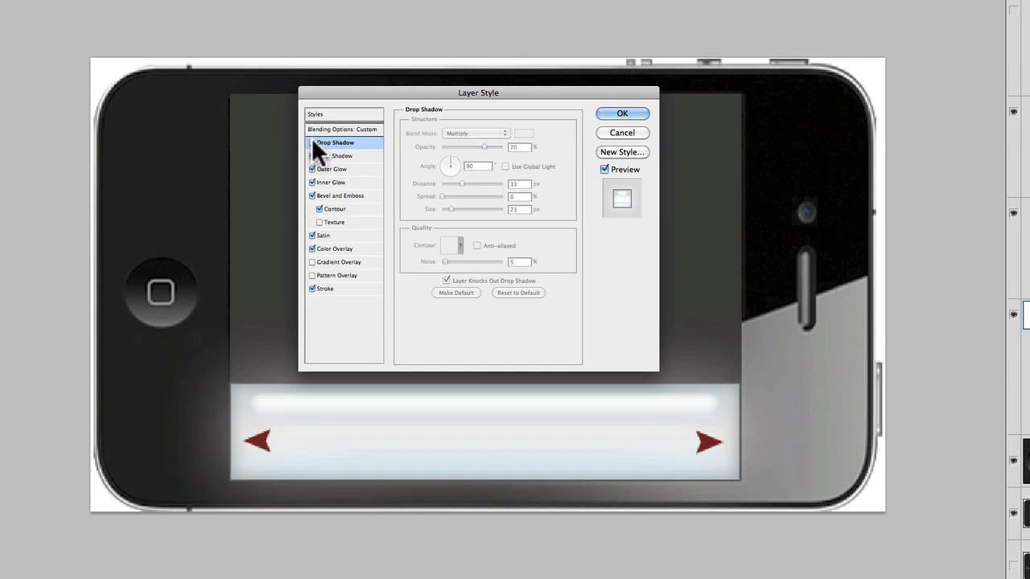
left_click(311, 141)
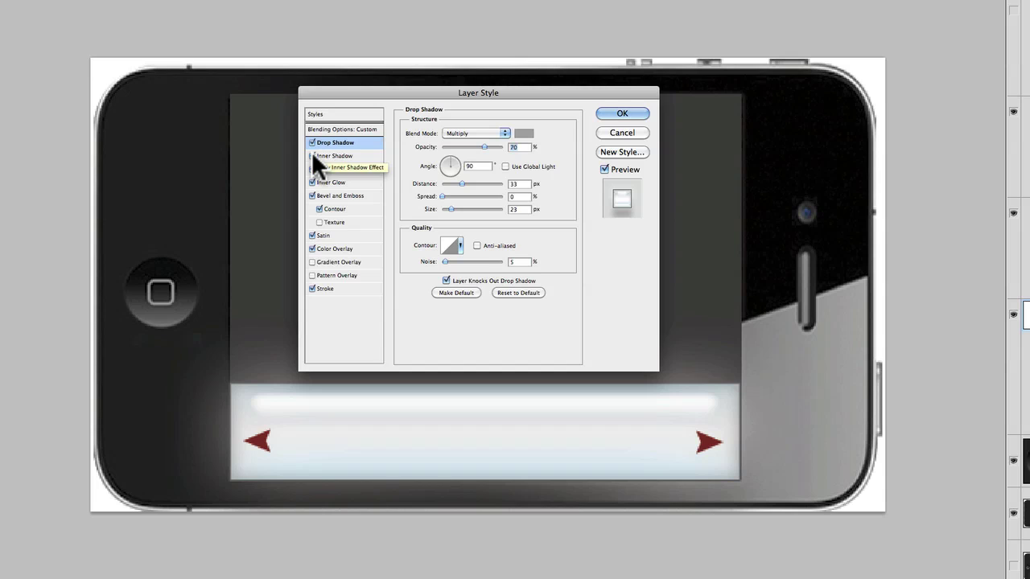
Toggle the light bar's Inner Shadow off and on repeatedly to compare its effect, leaving it enabled.
left_click(312, 155)
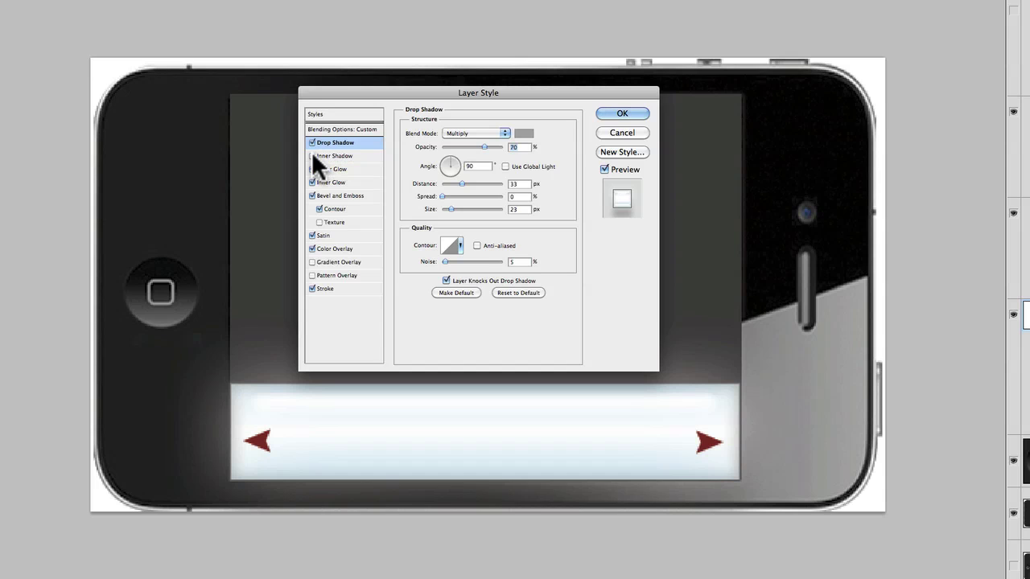
left_click(312, 156)
left_click(312, 156)
left_click(313, 155)
left_click(312, 151)
left_click(311, 151)
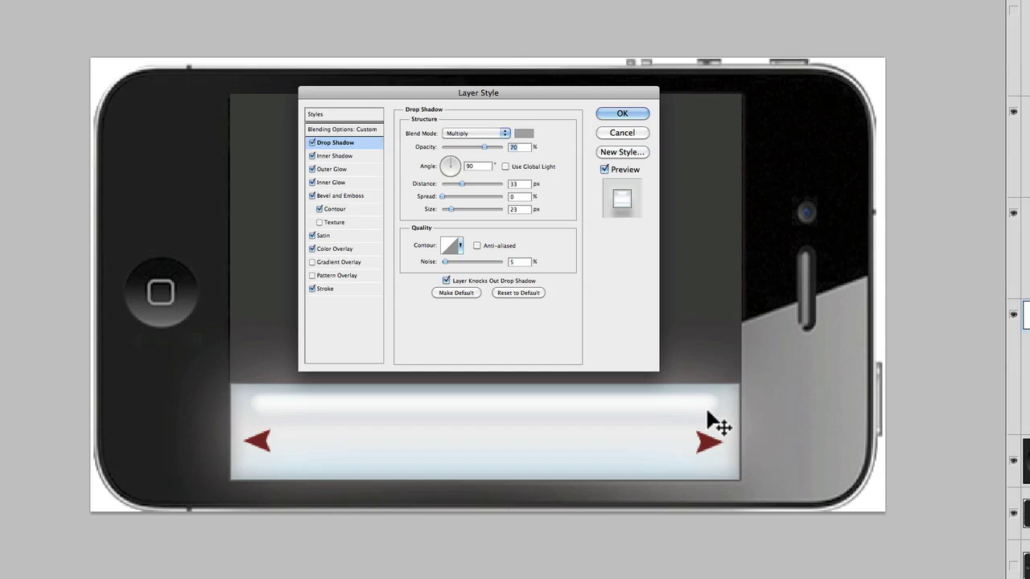
left_click(312, 156)
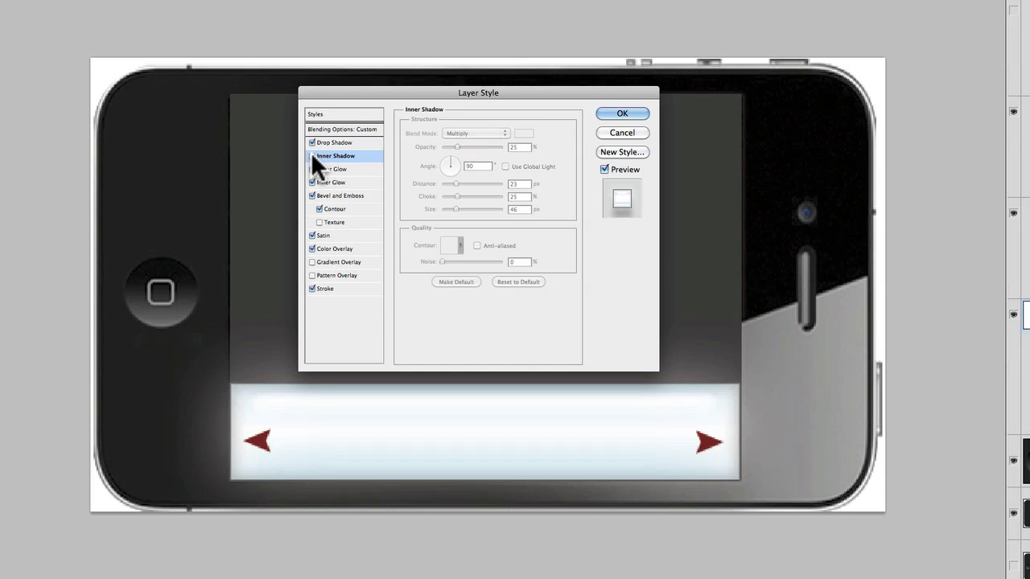
left_click(312, 156)
left_click(312, 156)
left_click(312, 155)
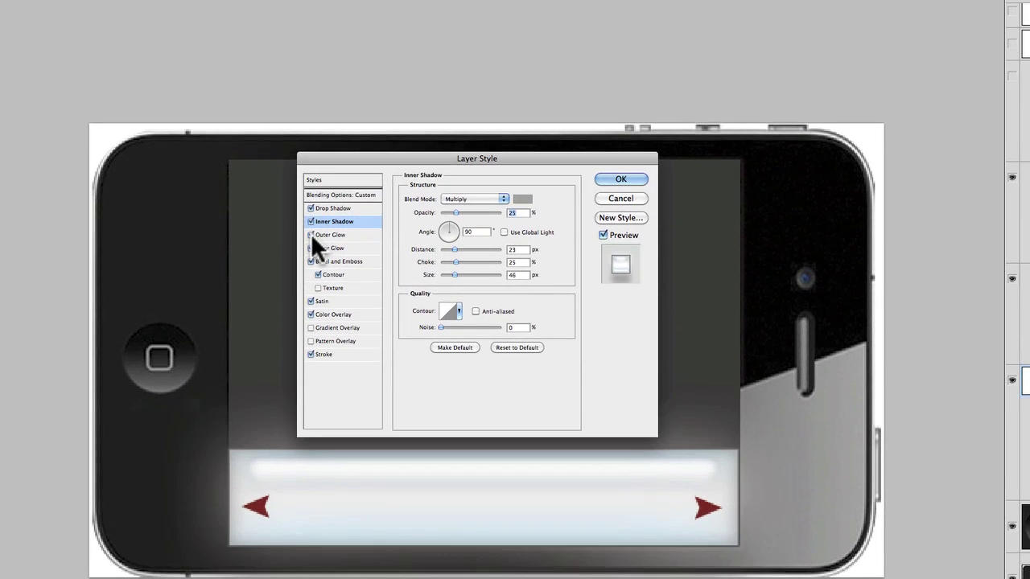
Compare the light bar with and without Outer Glow, leave it enabled, and move the dialog clear of the phone's screen.
left_click(310, 234)
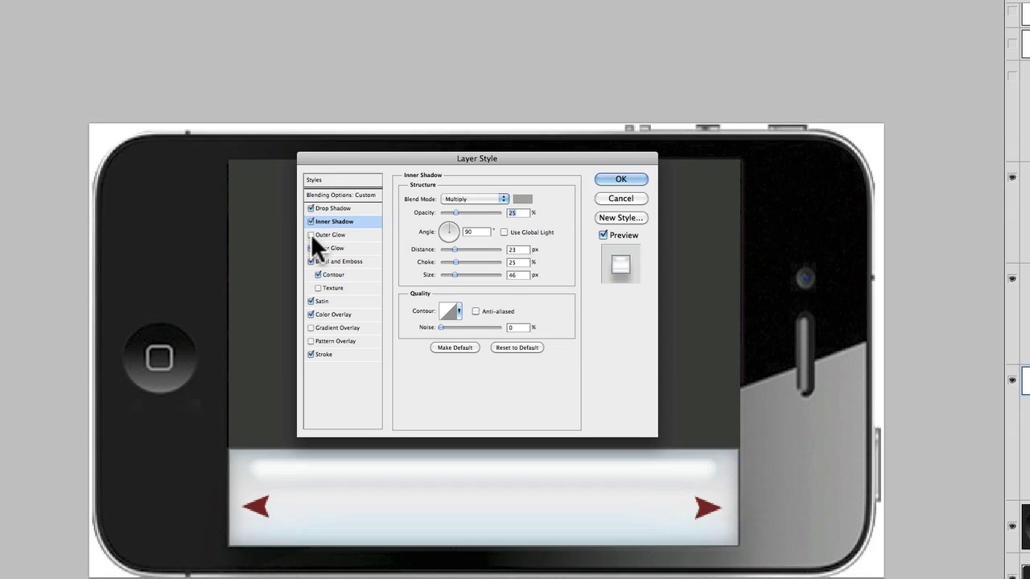
left_click(310, 234)
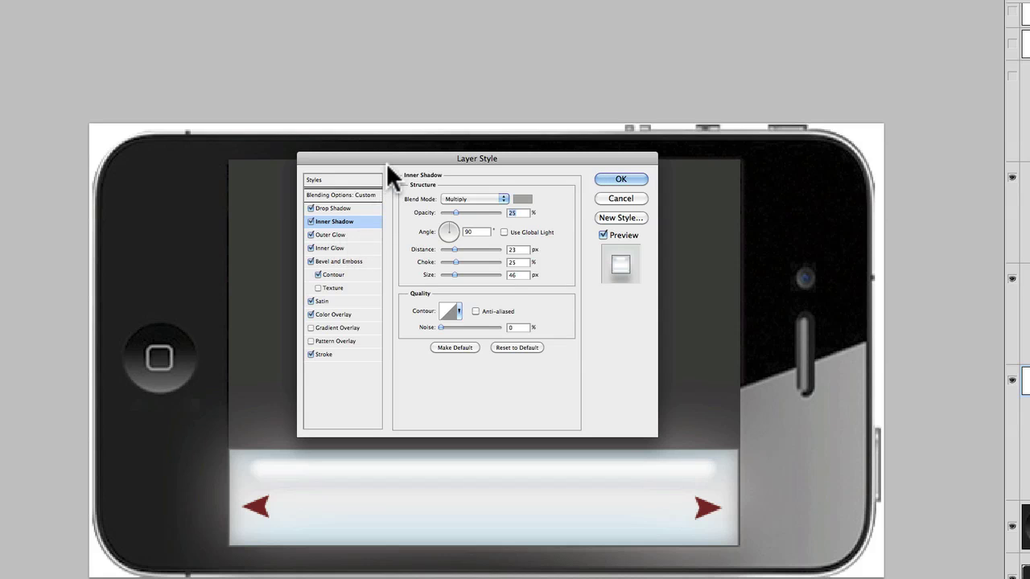
left_click_drag(387, 161, 391, 12)
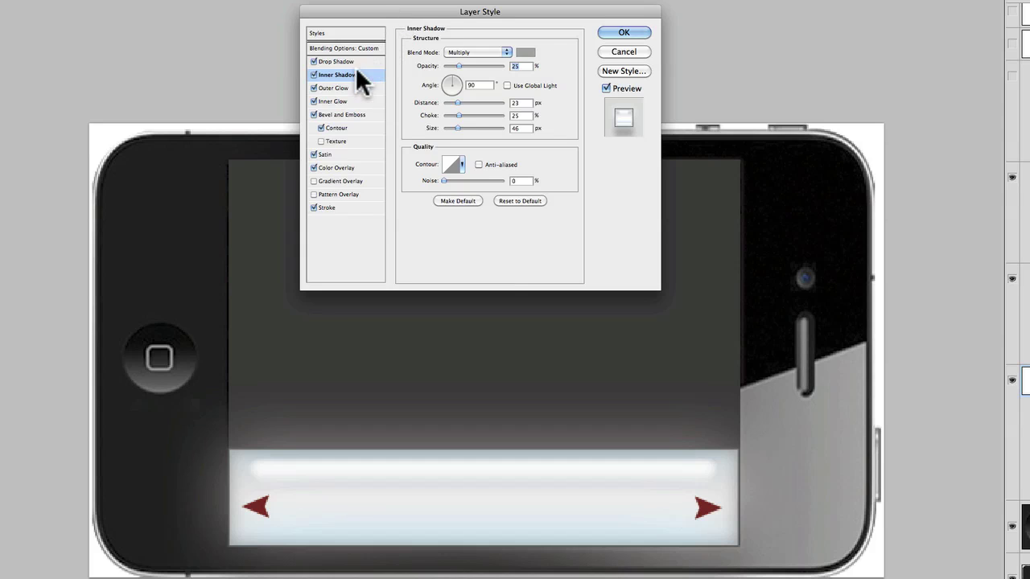
Preview the light bar's Outer Glow in Normal and the blend modes that follow it, ending back on Screen.
left_click(346, 89)
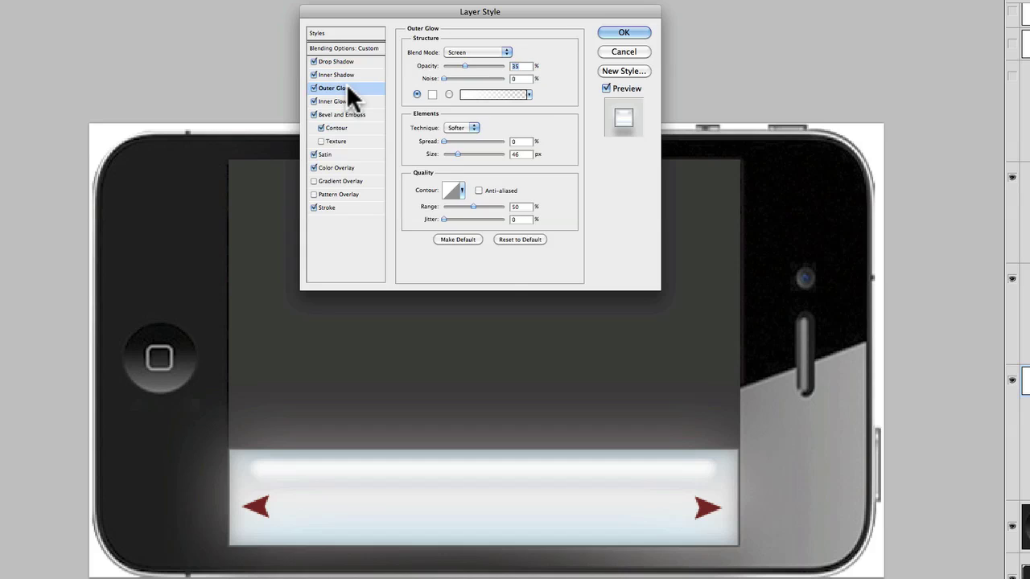
left_click(474, 50)
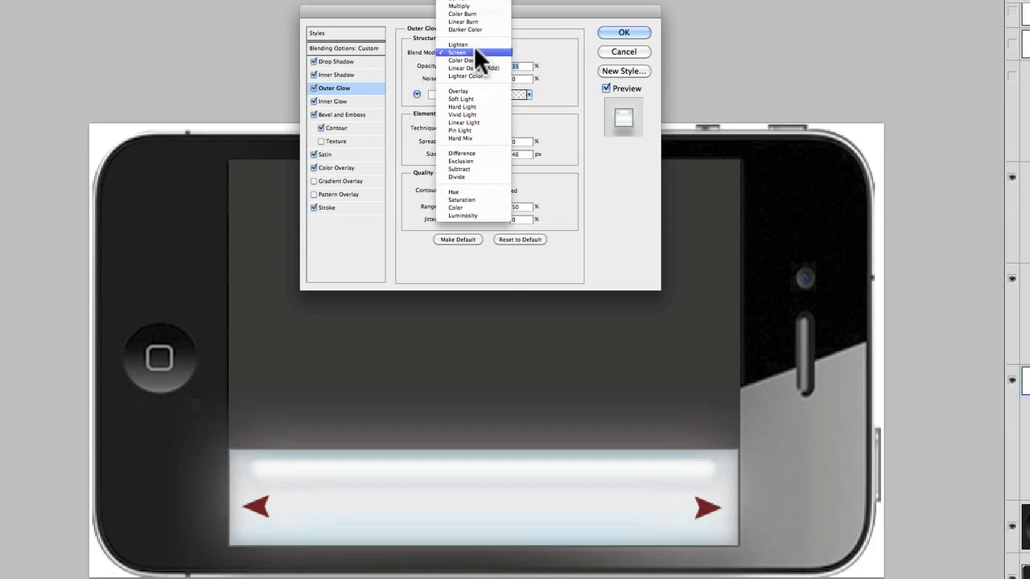
left_click(487, 6)
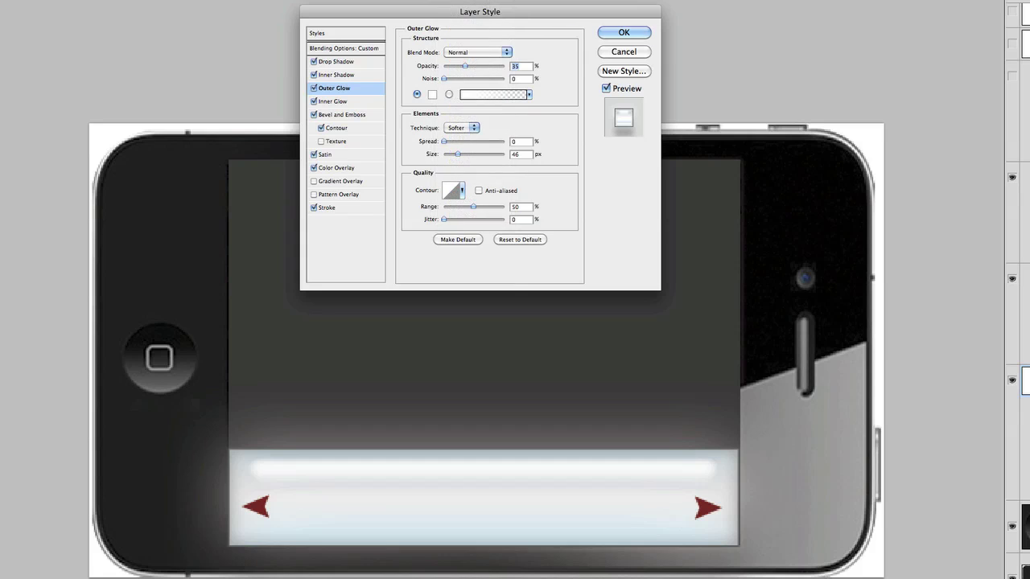
left_click(476, 50)
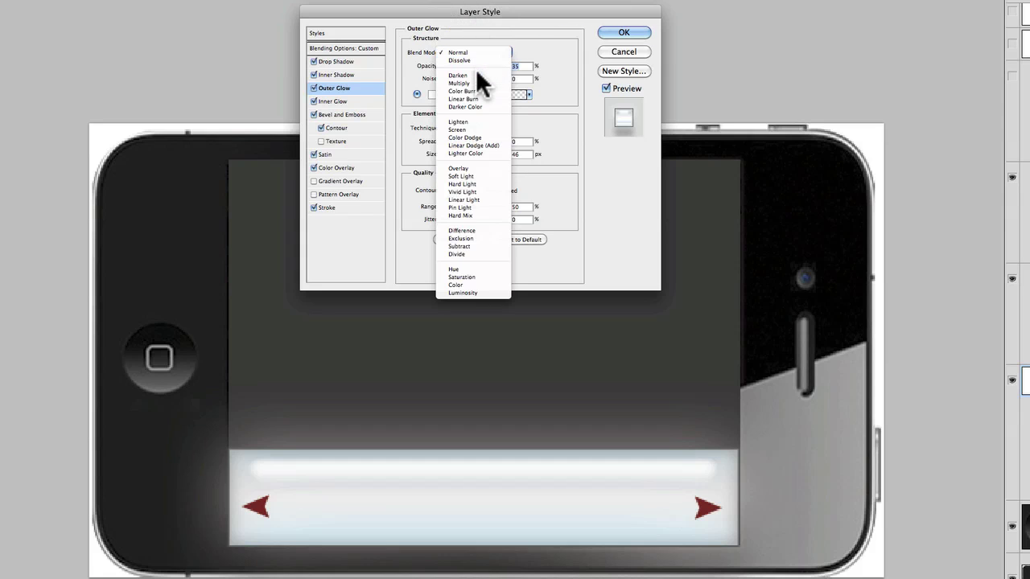
key("Escape")
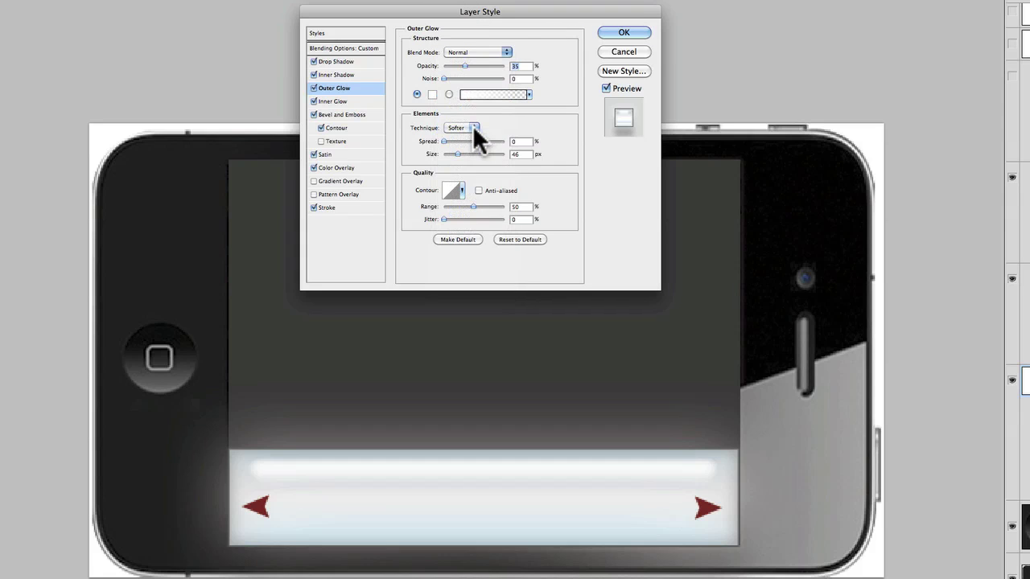
key("Down")
key("Down")
key("Down")
key("Down")
key("Down")
key("Down")
key("Down")
key("Down")
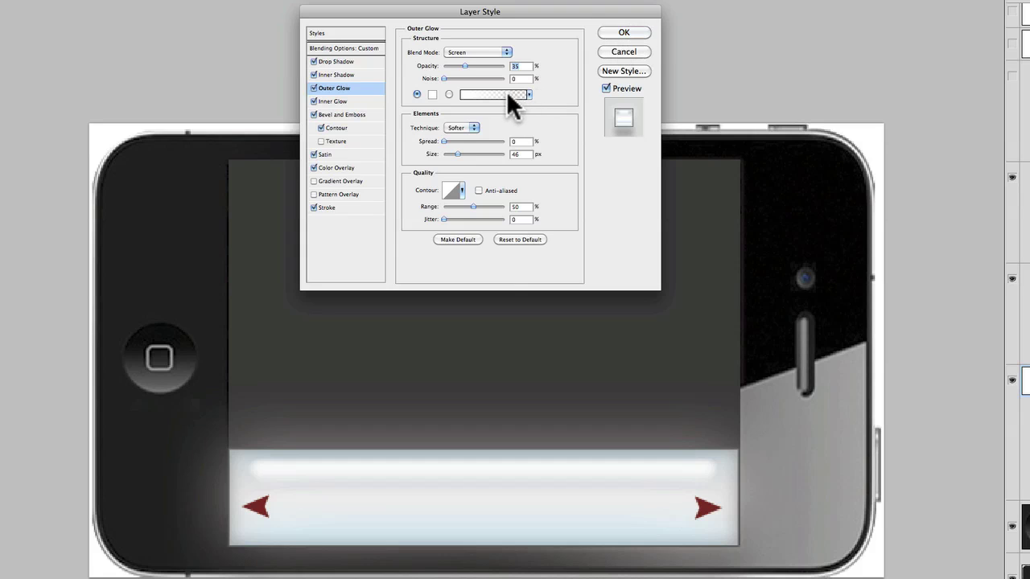
Toggle the light bar's Inner Glow off and on repeatedly to compare its effect, leaving it enabled.
left_click(336, 100)
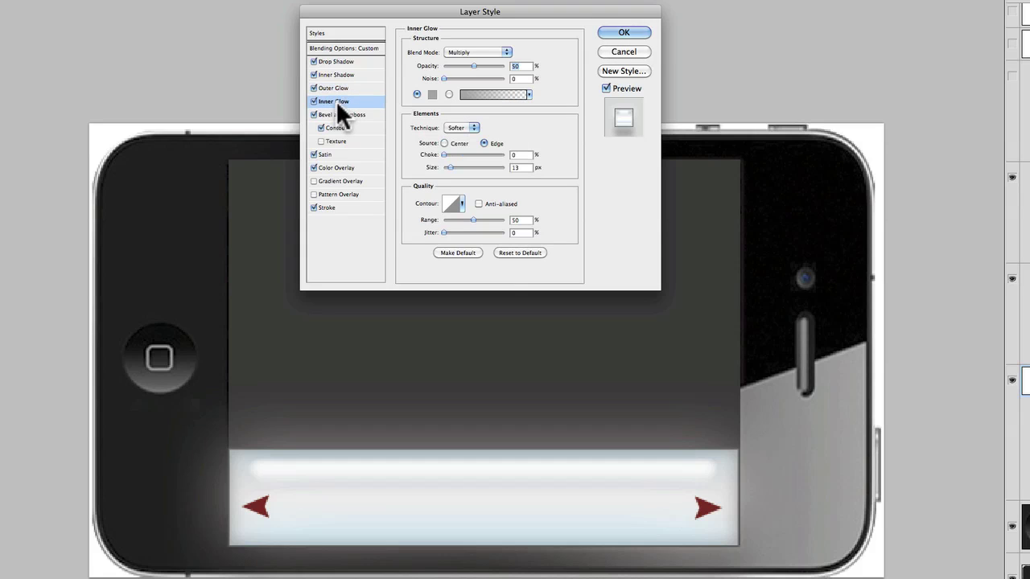
left_click(314, 101)
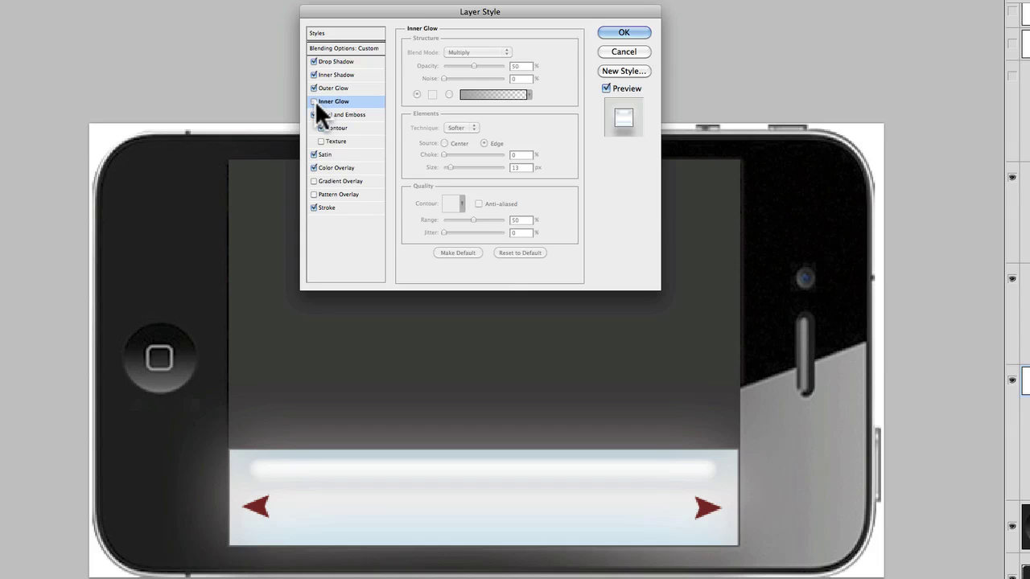
left_click(315, 101)
left_click(315, 101)
left_click(315, 102)
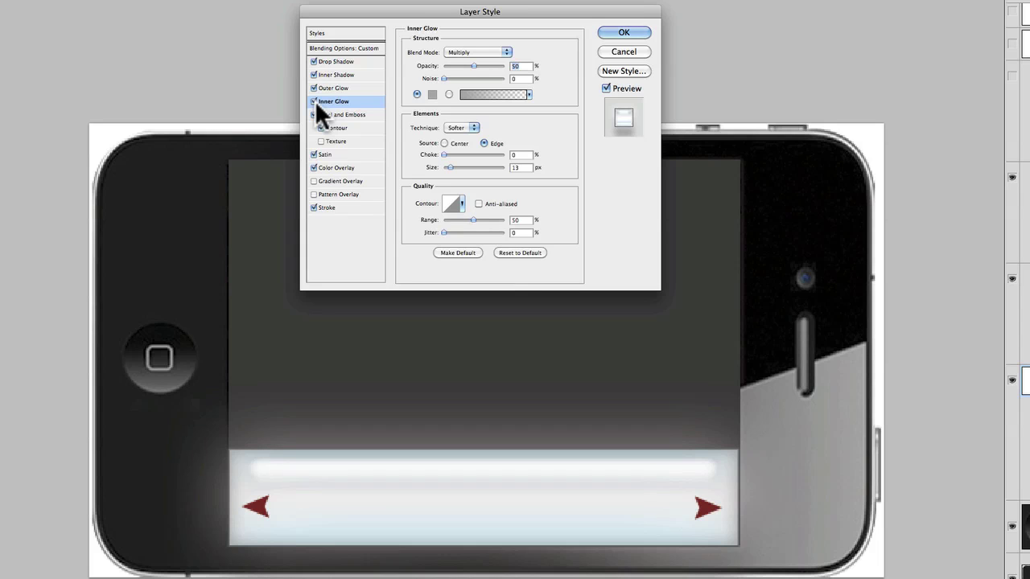
left_click(315, 101)
left_click(314, 101)
left_click(315, 101)
left_click(315, 101)
Toggle the light bar's Bevel and Emboss off and on to compare its effect, leaving it enabled.
left_click(334, 114)
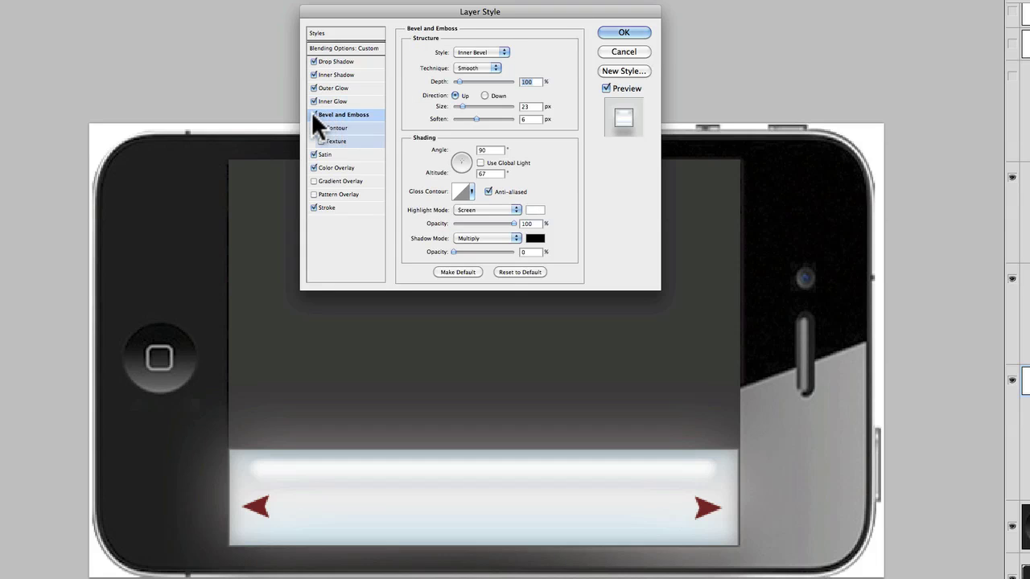
left_click(313, 115)
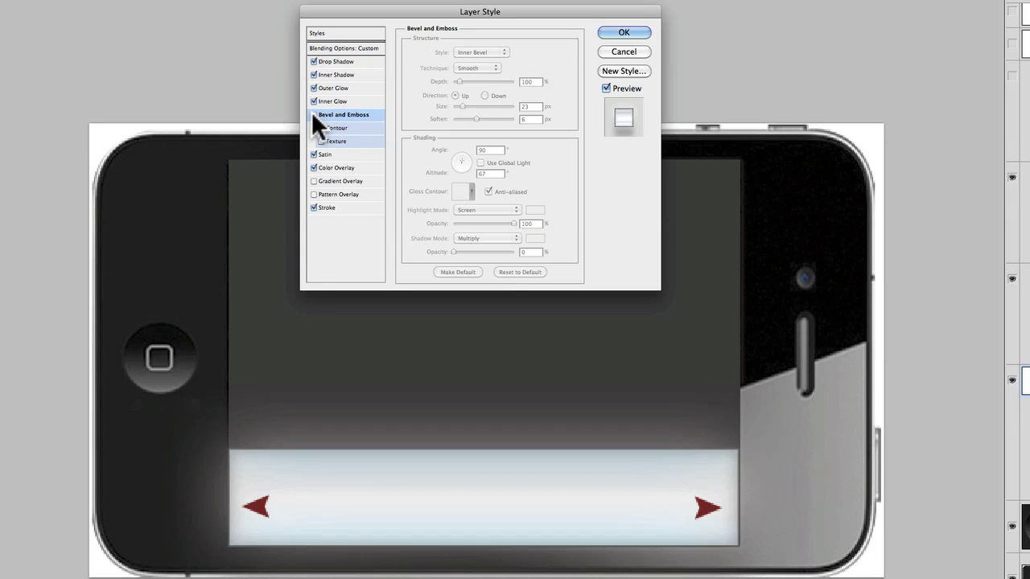
left_click(312, 113)
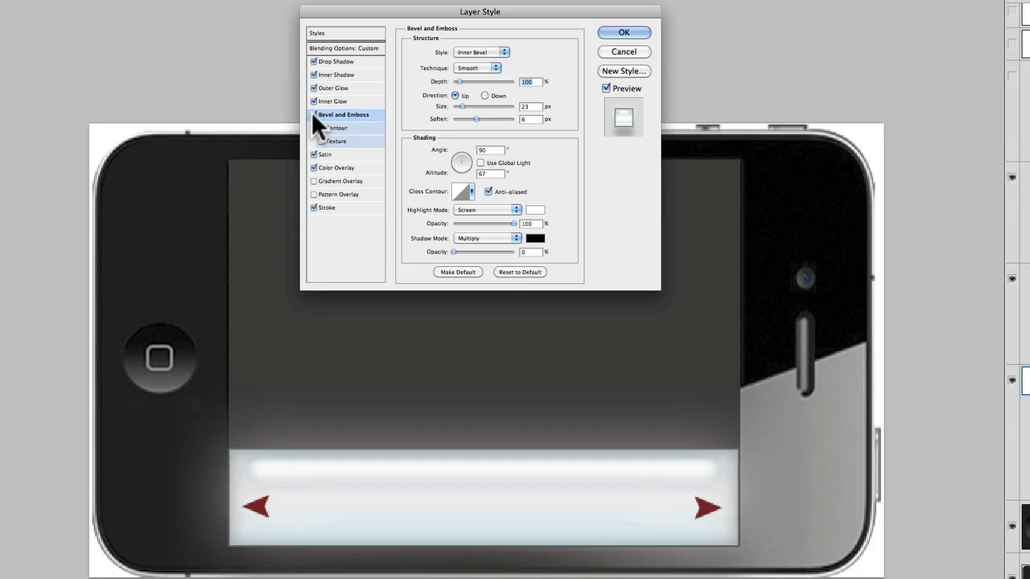
left_click(312, 113)
left_click(312, 113)
Toggle the light bar's Satin effect off and on repeatedly to compare the shading, leaving it enabled.
left_click(313, 154)
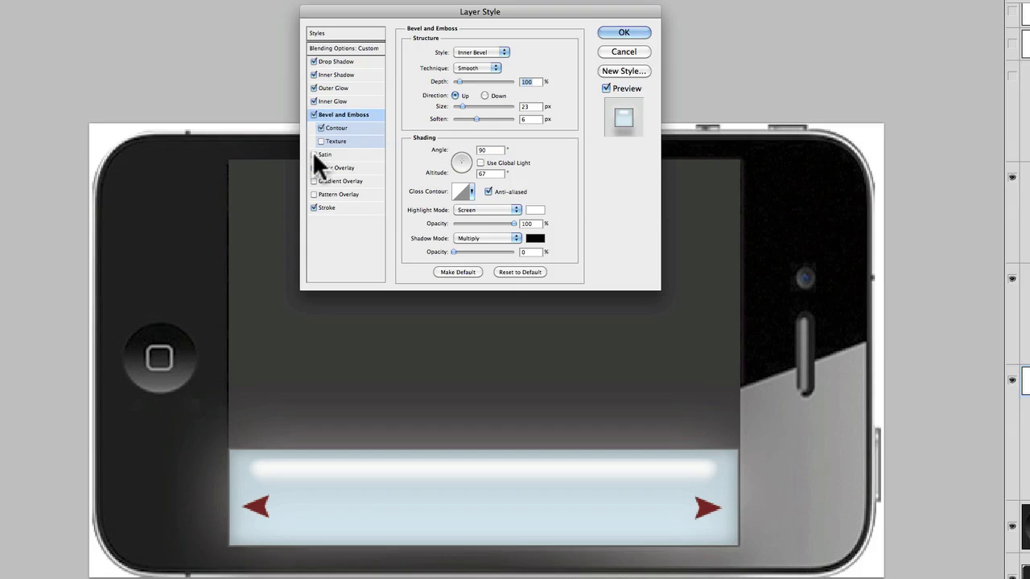
left_click(313, 153)
left_click(313, 153)
left_click(313, 154)
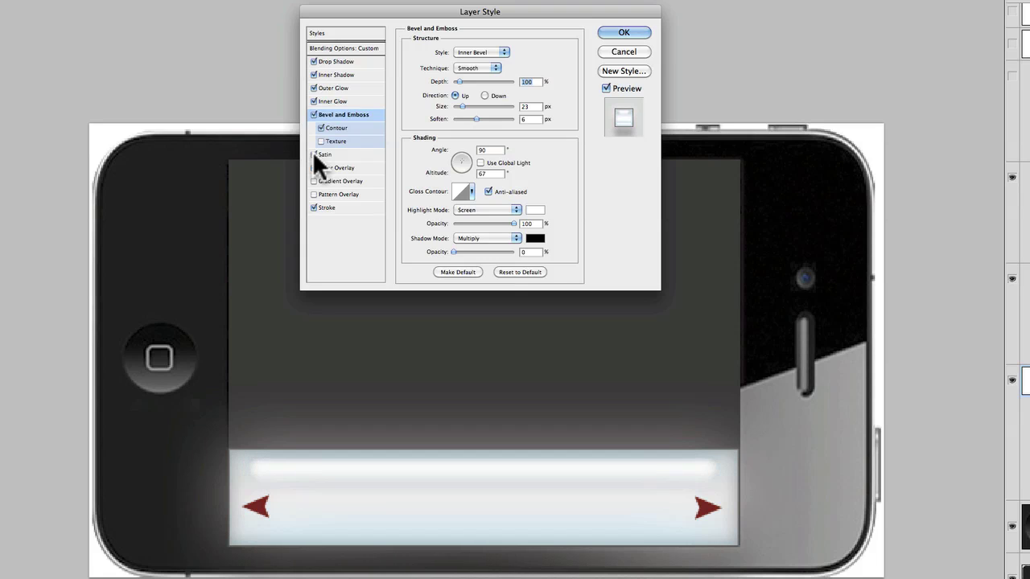
left_click(313, 154)
left_click(313, 154)
left_click(313, 154)
left_click(313, 154)
Compare the light bar with and without Color Overlay, leave it enabled, and inspect its overlay colour without changing it.
left_click(334, 166)
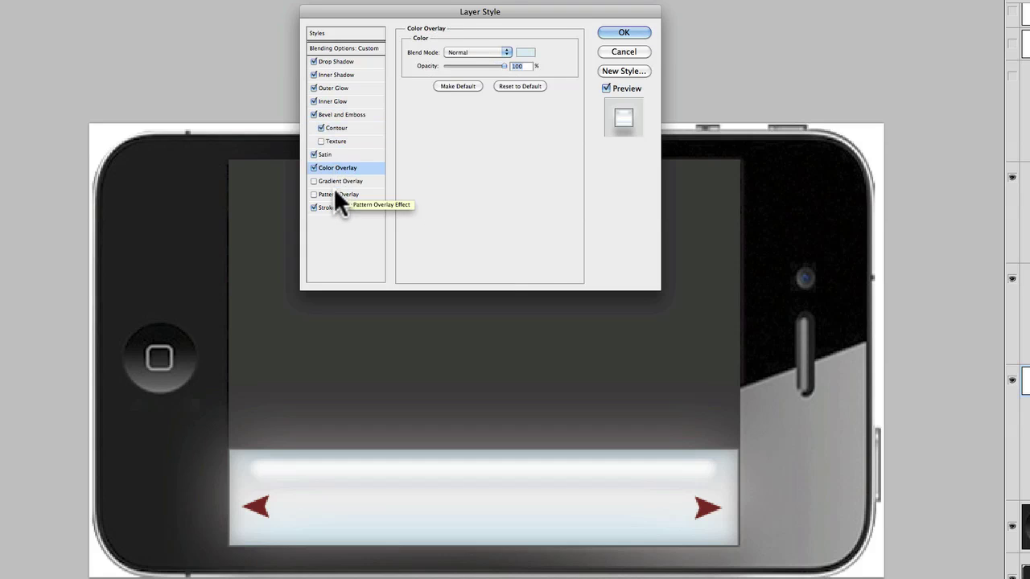
left_click(312, 163)
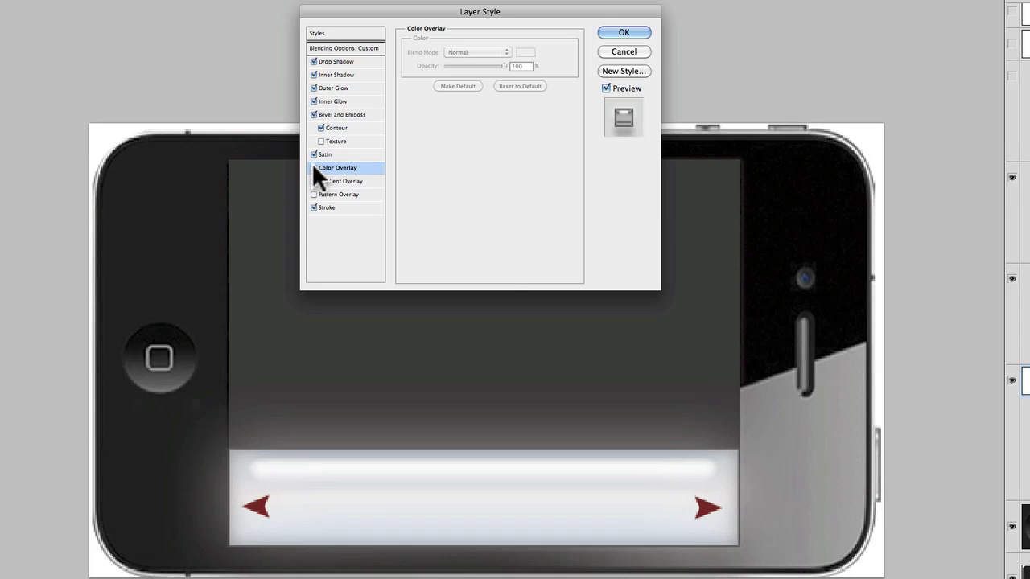
left_click(312, 163)
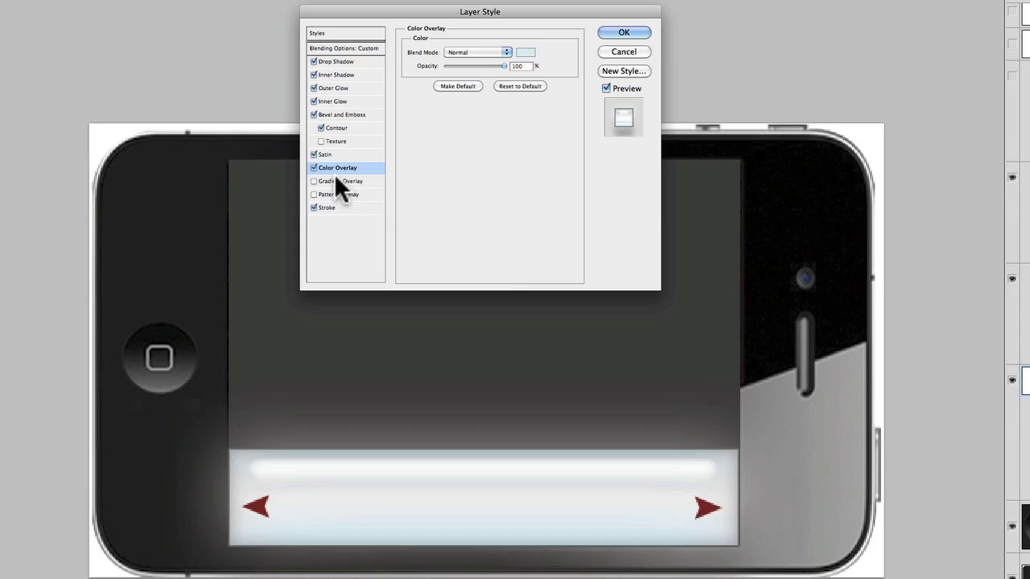
left_click(525, 53)
left_click_drag(1006, 342, 392, 310)
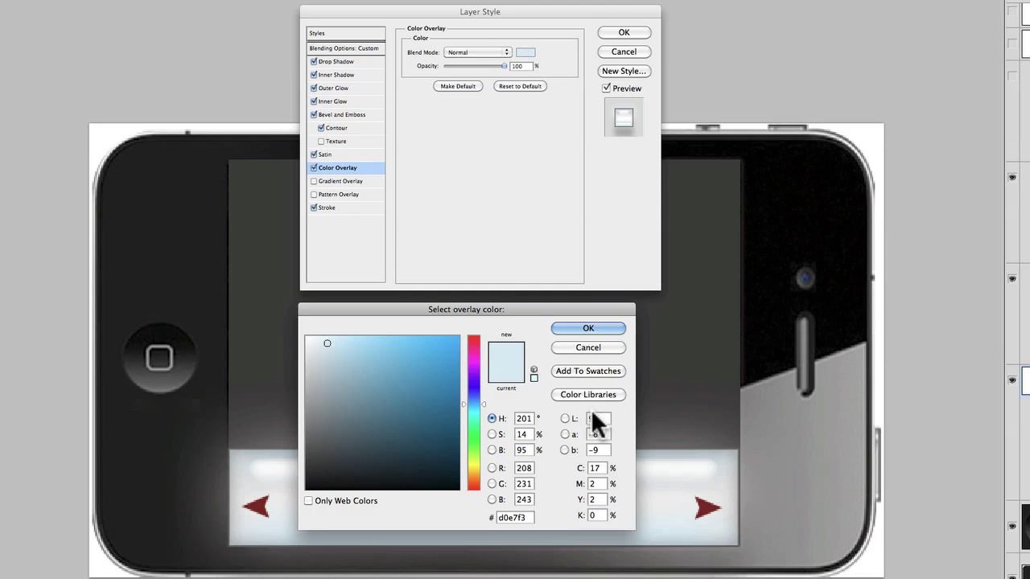
left_click(589, 346)
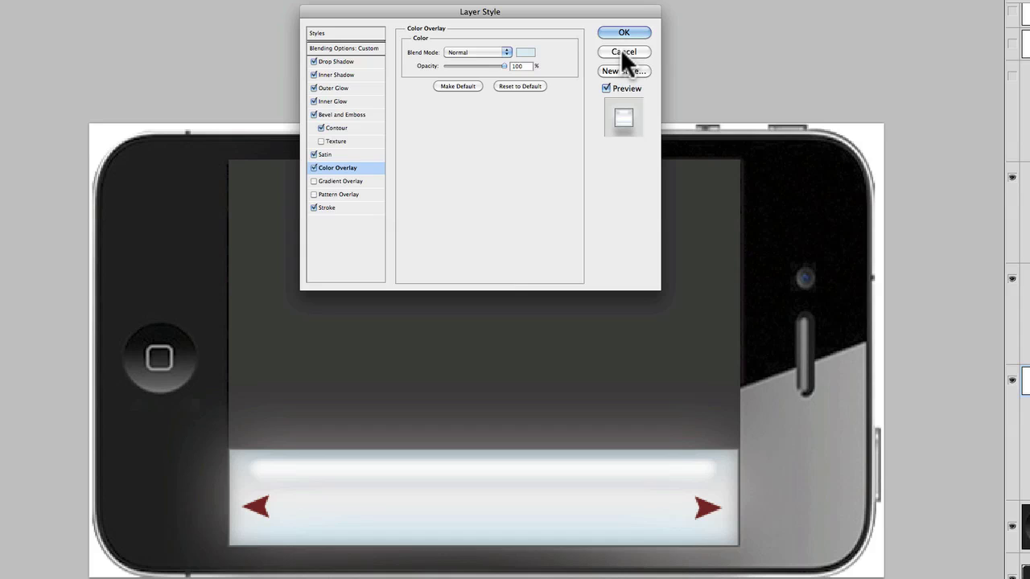
Toggle the light bar's Stroke off and on repeatedly to compare its edge, leave it enabled, and accept the layer style.
left_click(322, 205)
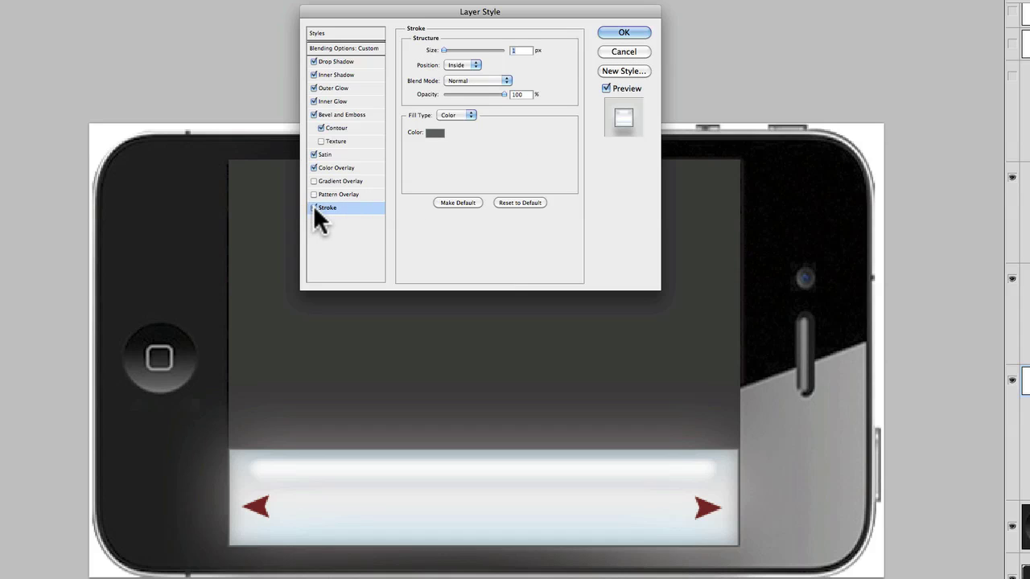
left_click(314, 208)
left_click(314, 207)
left_click(313, 208)
left_click(313, 208)
left_click(314, 207)
left_click(314, 207)
left_click(313, 208)
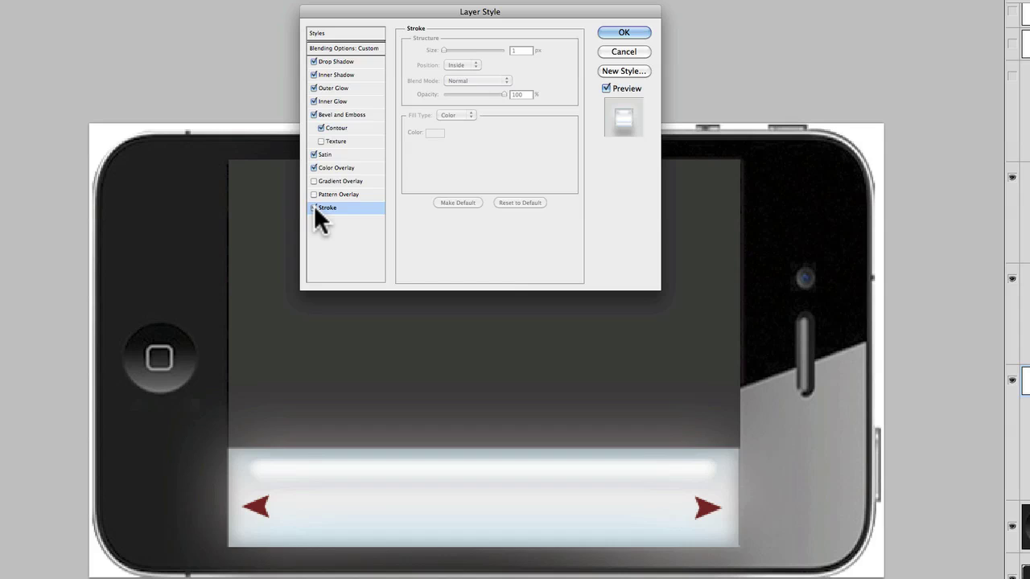
left_click(314, 207)
left_click(314, 207)
left_click(314, 208)
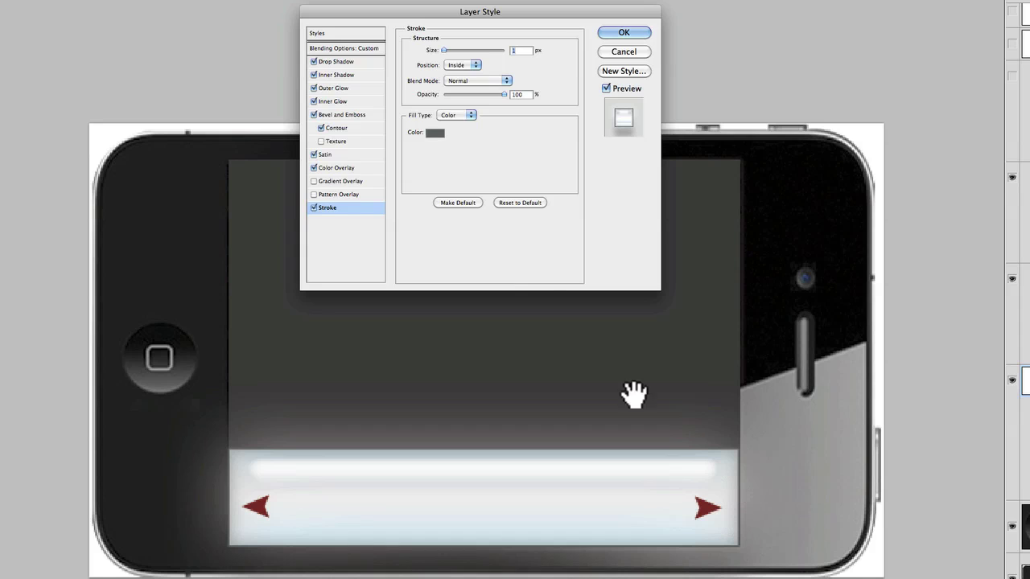
left_click(313, 207)
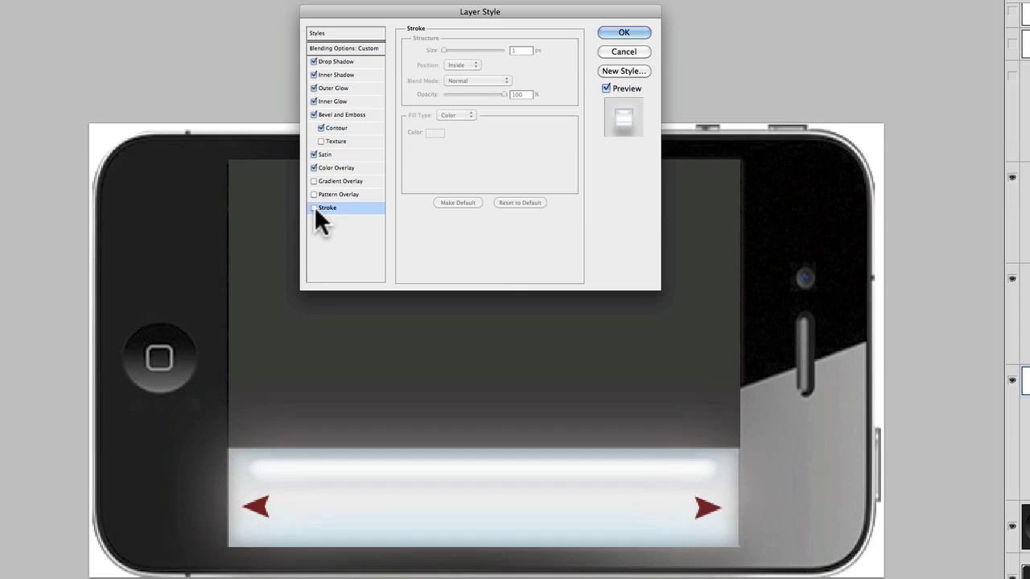
left_click(314, 208)
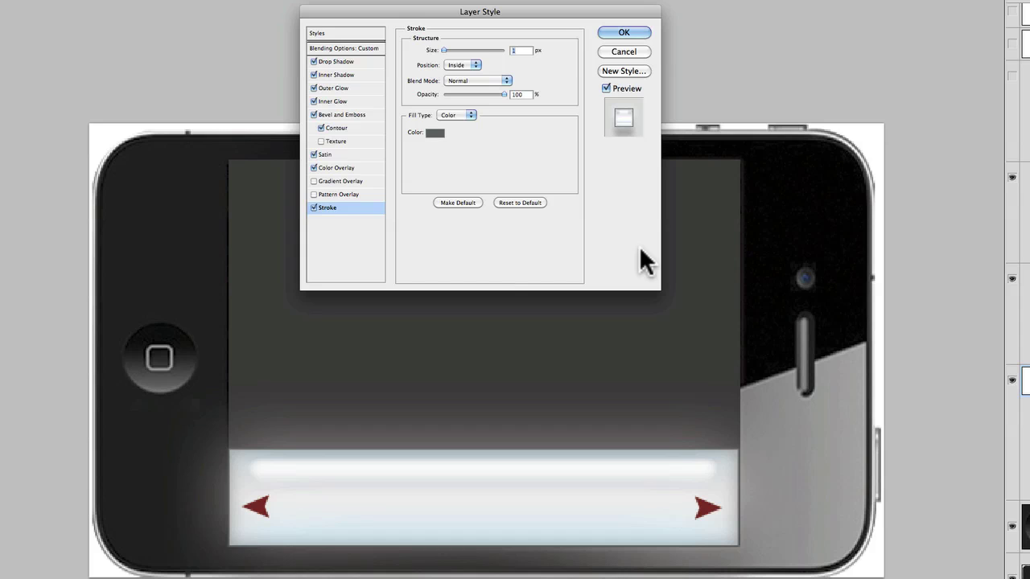
left_click(611, 31)
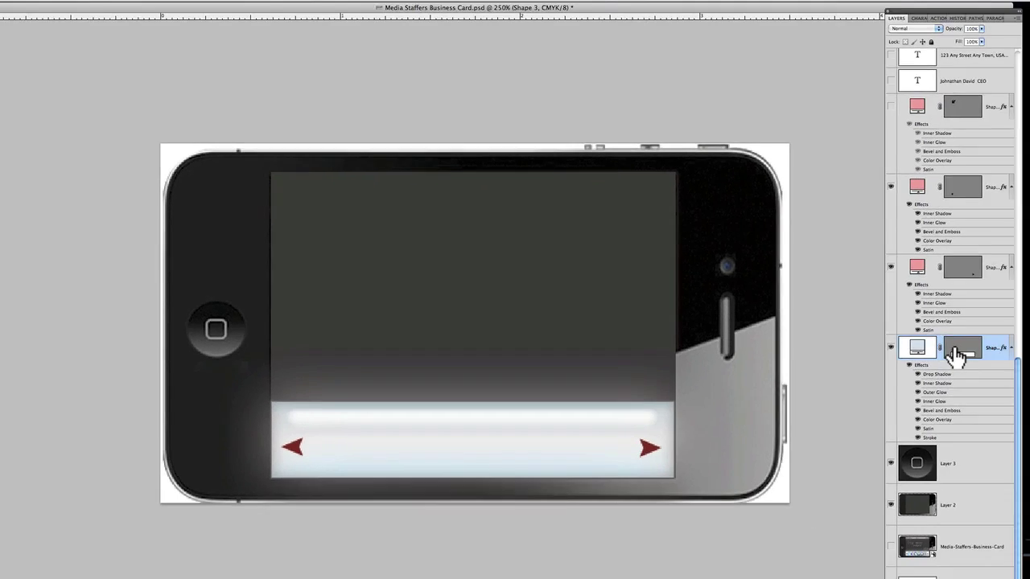
Show the check mark shape and the text layers with the person's name and title, the address, and MEDIA STAFFERS, Inc.
scroll(869, 338, "up", 8)
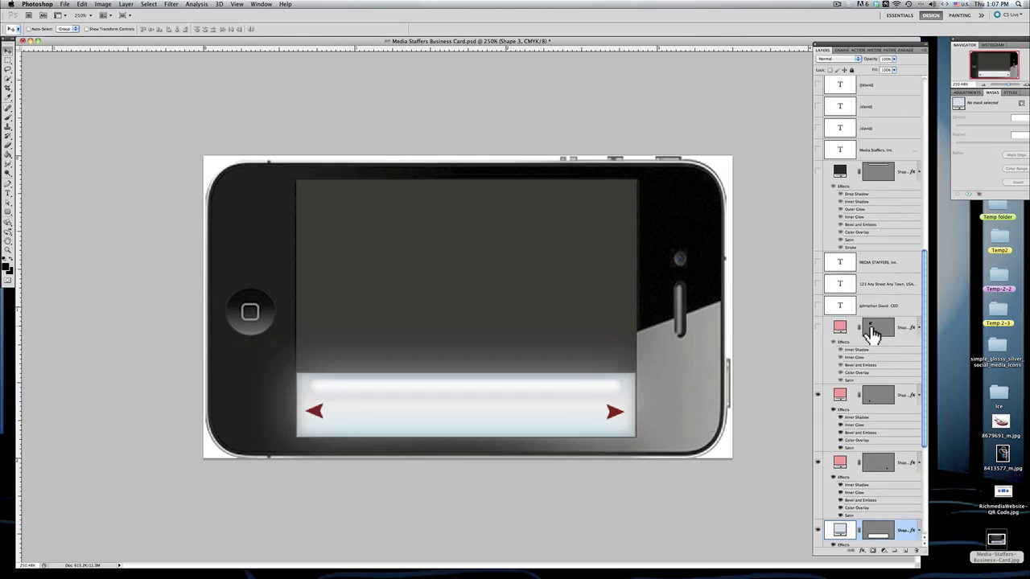
left_click(817, 329)
left_click(817, 307)
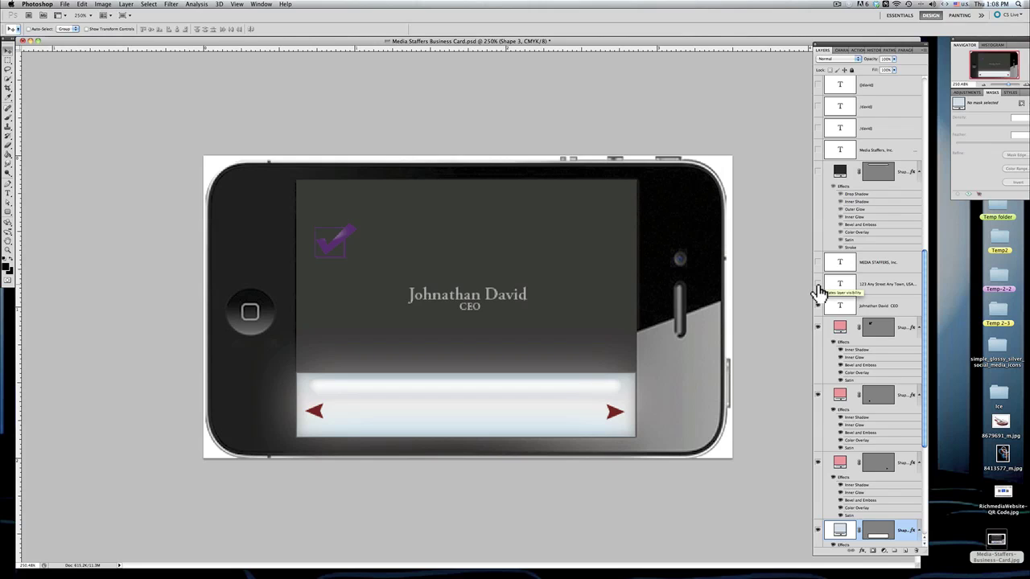
left_click(818, 286)
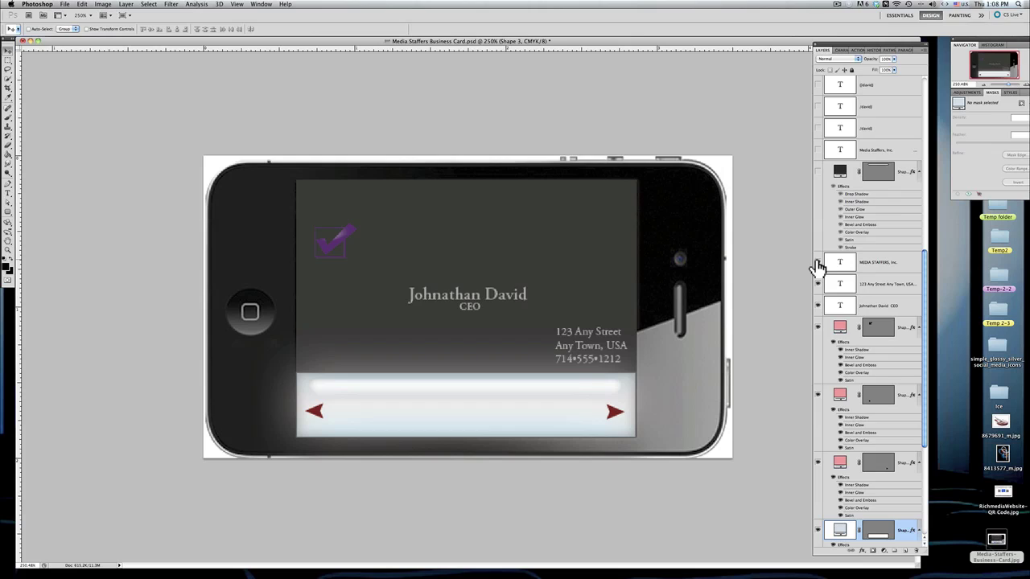
left_click(818, 264)
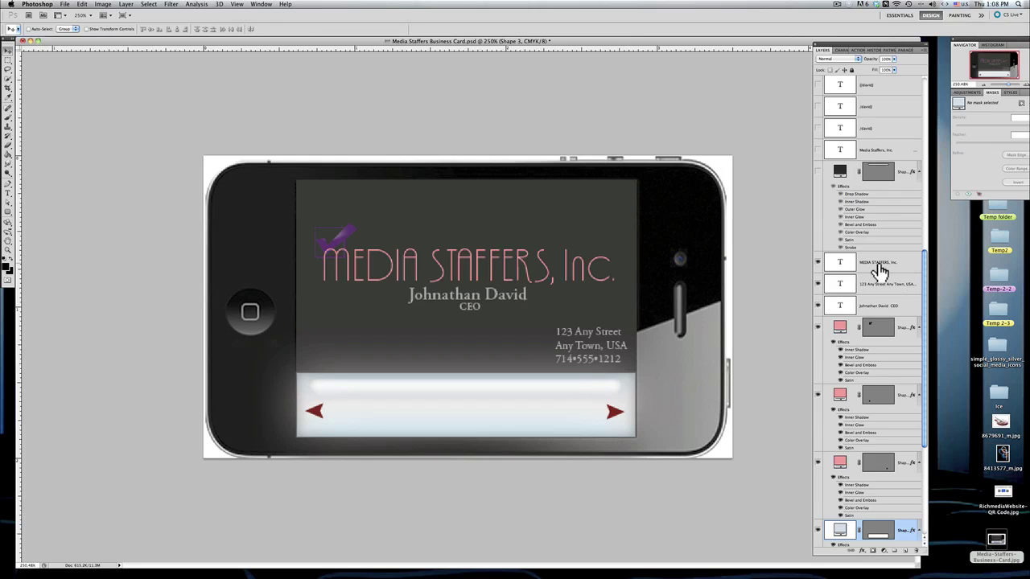
Show the light status bar shape across the top of the phone's screen and its Media Staffers, Inc. text layer.
left_click(818, 175)
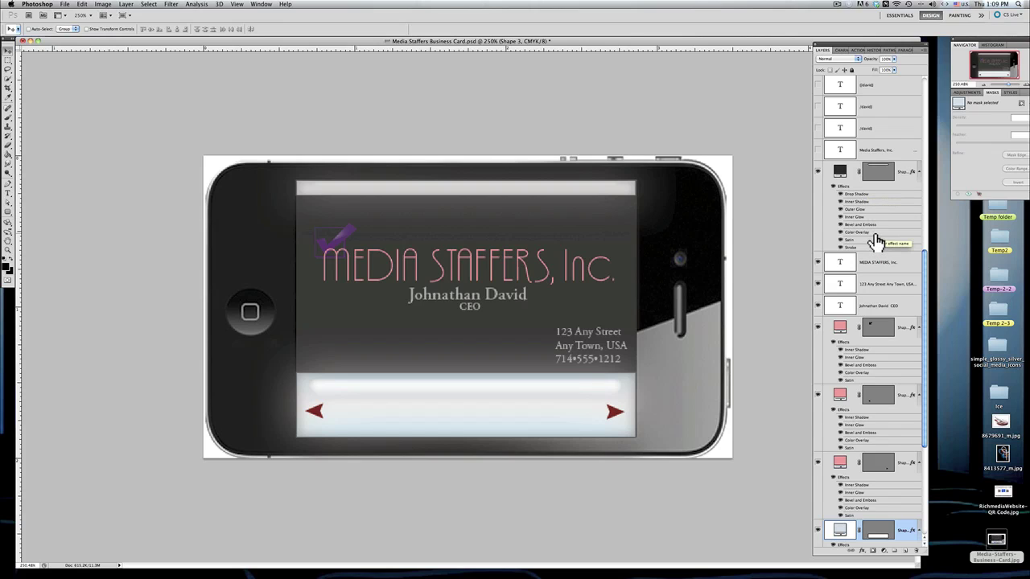
scroll(877, 243, "up", 5)
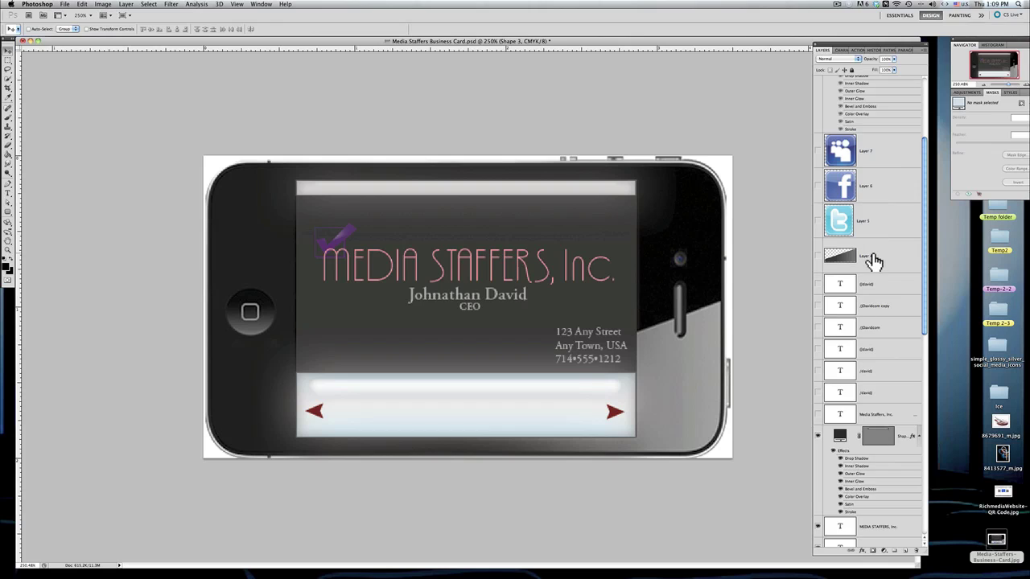
scroll(875, 260, "down", 3)
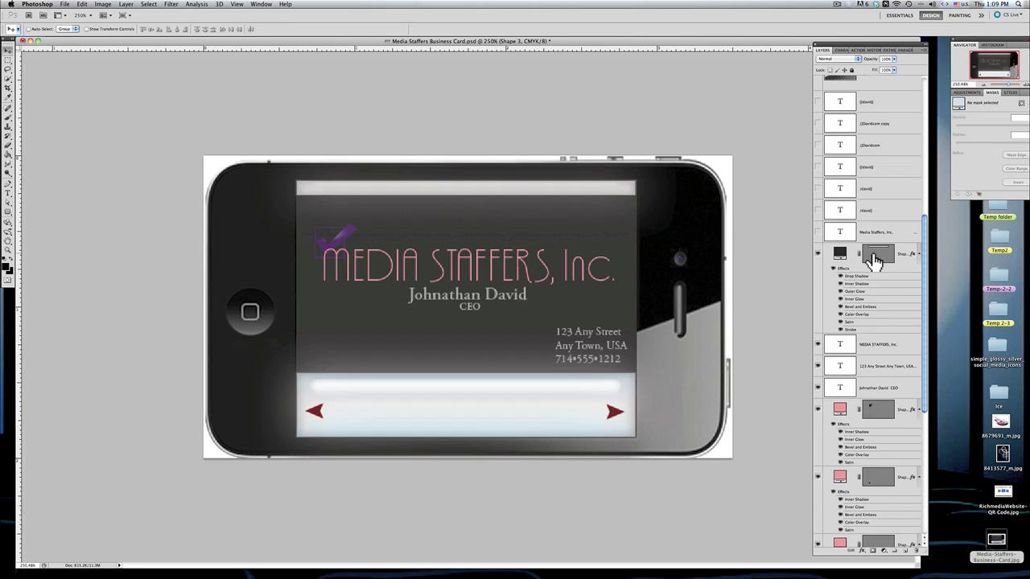
left_click(819, 233)
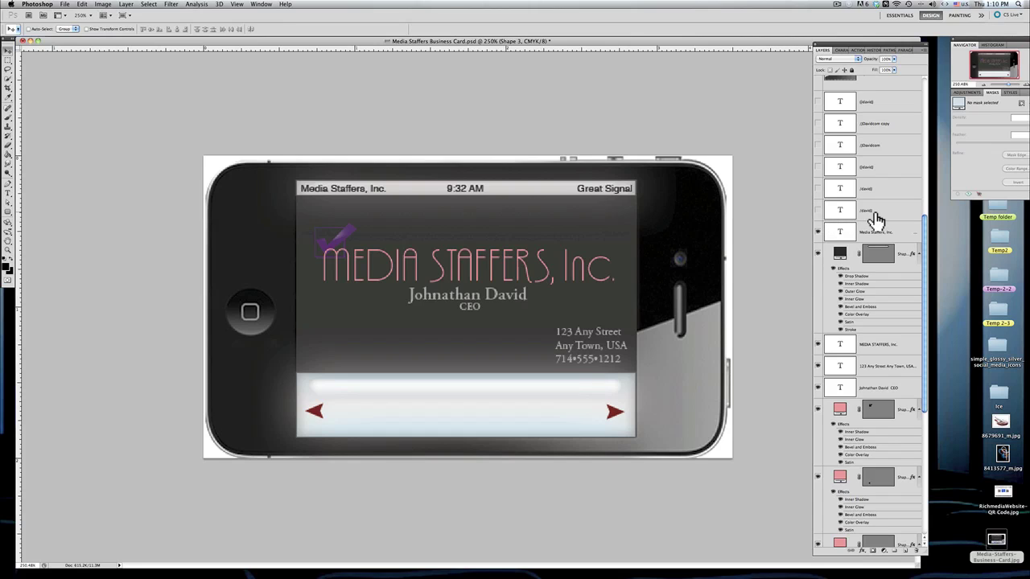
Compare the card with and without the gradient on Layer 4, leave it visible, and show the Twitter icon layer.
scroll(818, 219, "up", 5)
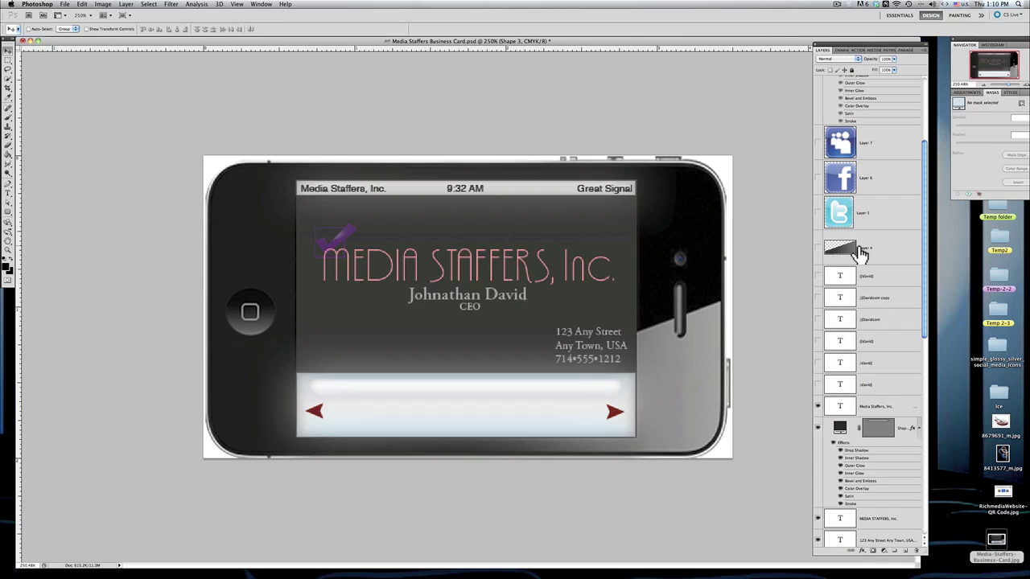
left_click(817, 249)
left_click(819, 251)
left_click(818, 250)
left_click(818, 213)
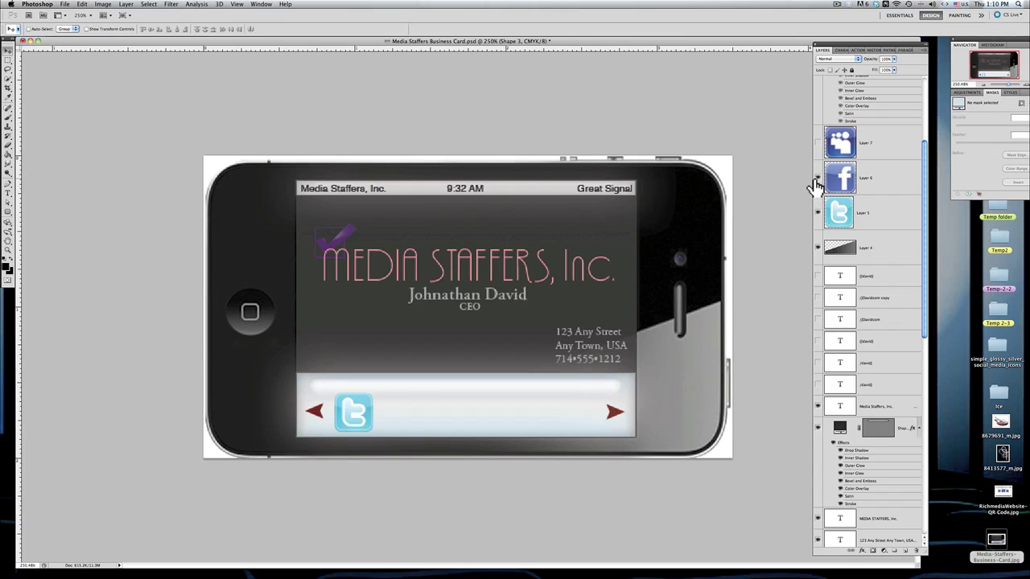
Show the Facebook, MySpace and StumbleUpon icon layers, plus the YouTube logo on Layer 11 and its light button shape.
left_click(817, 178)
left_click(817, 142)
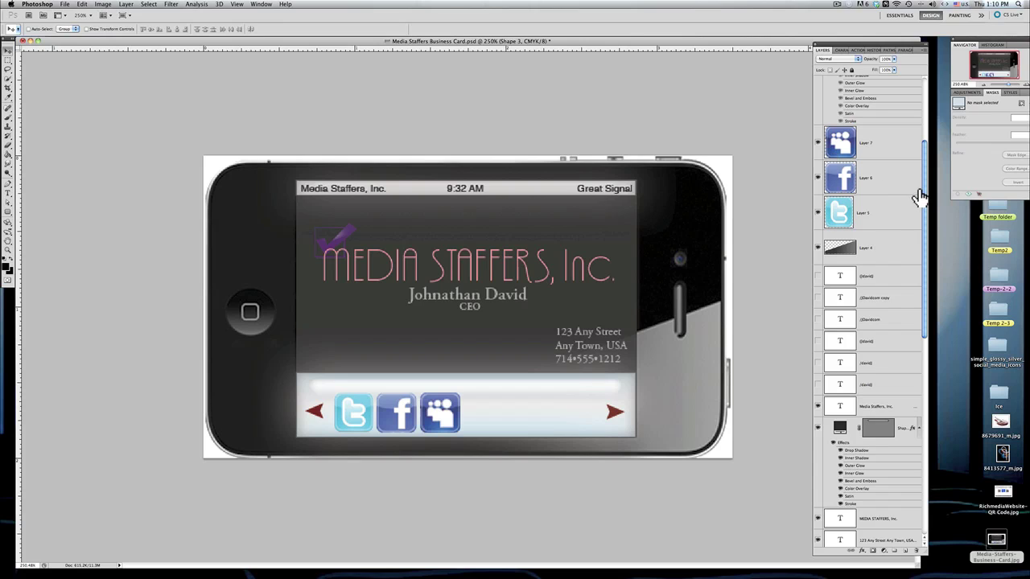
left_click_drag(929, 190, 927, 139)
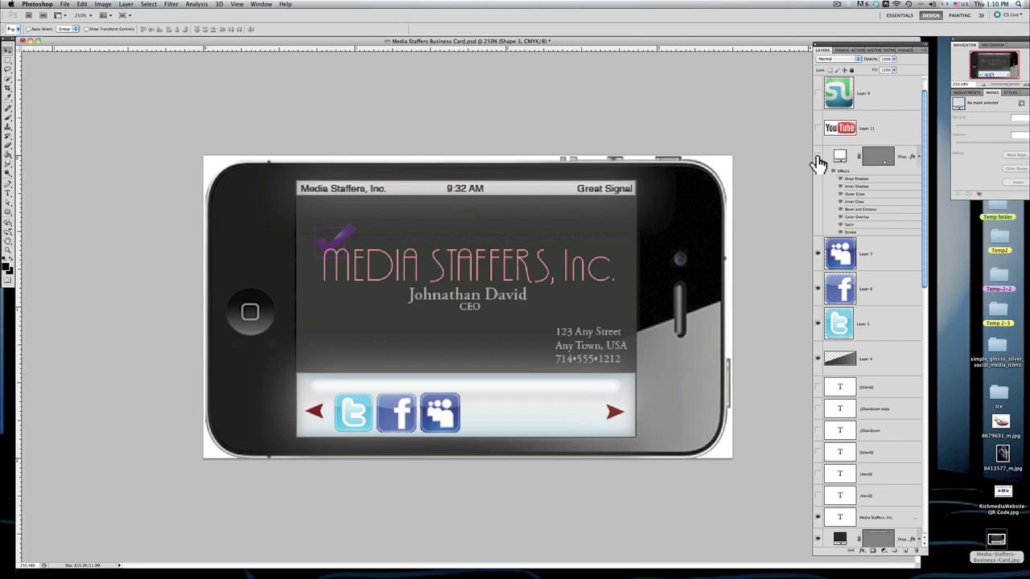
left_click(817, 95)
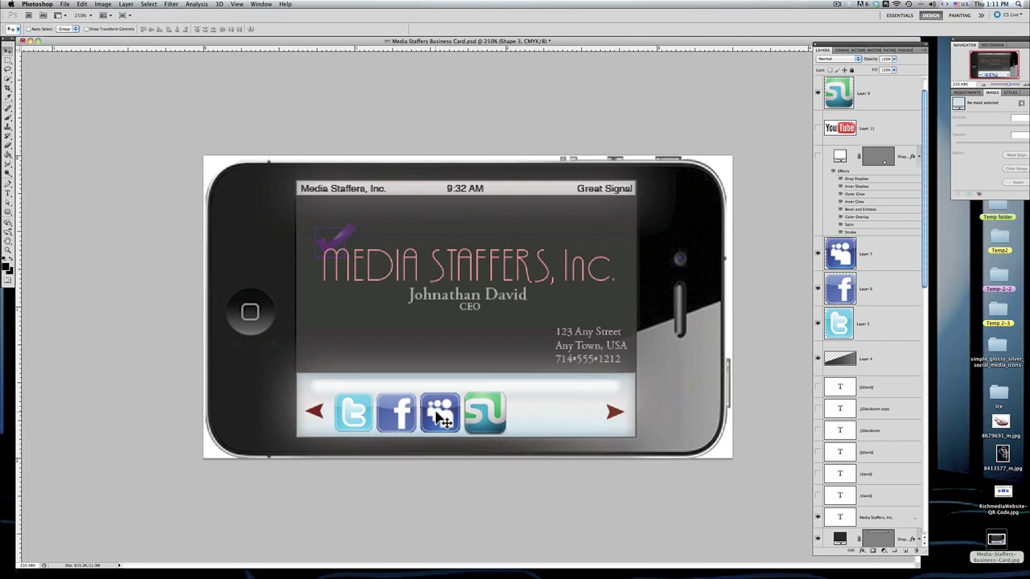
left_click(817, 129)
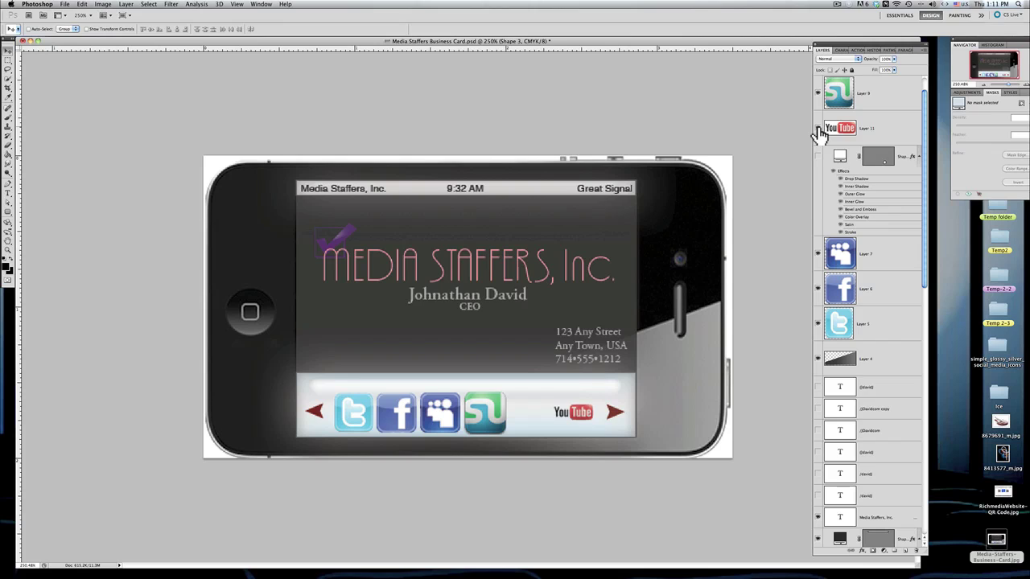
left_click(819, 157)
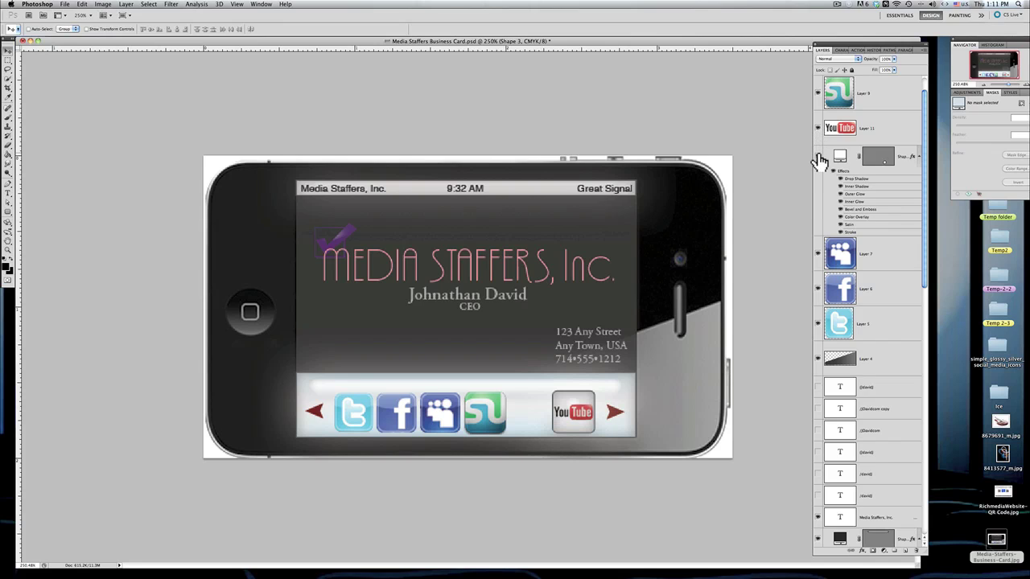
Compare the YouTube icon with and without its button shape and its logo, leaving both layers visible.
scroll(837, 237, "up", 1)
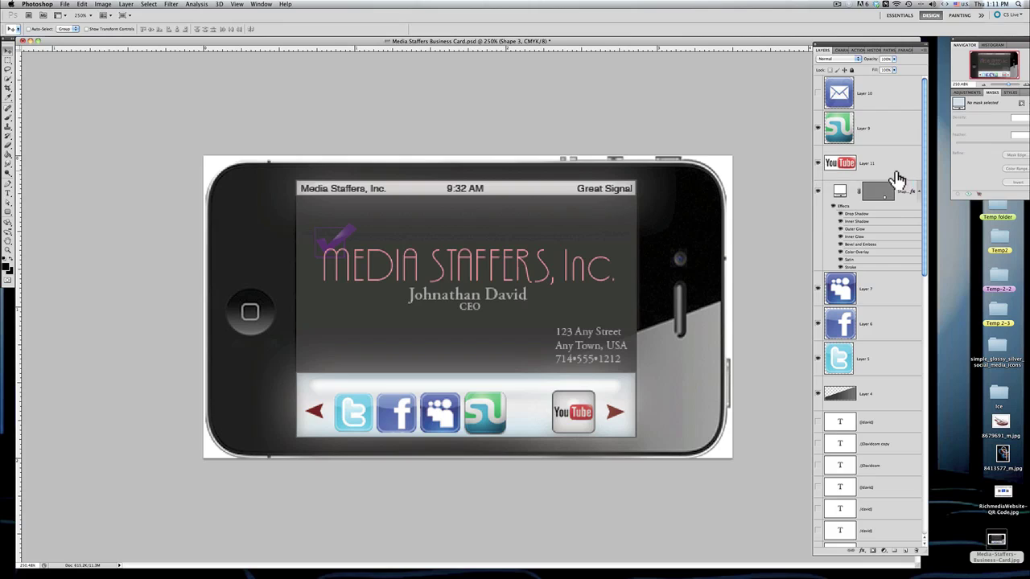
left_click(818, 193)
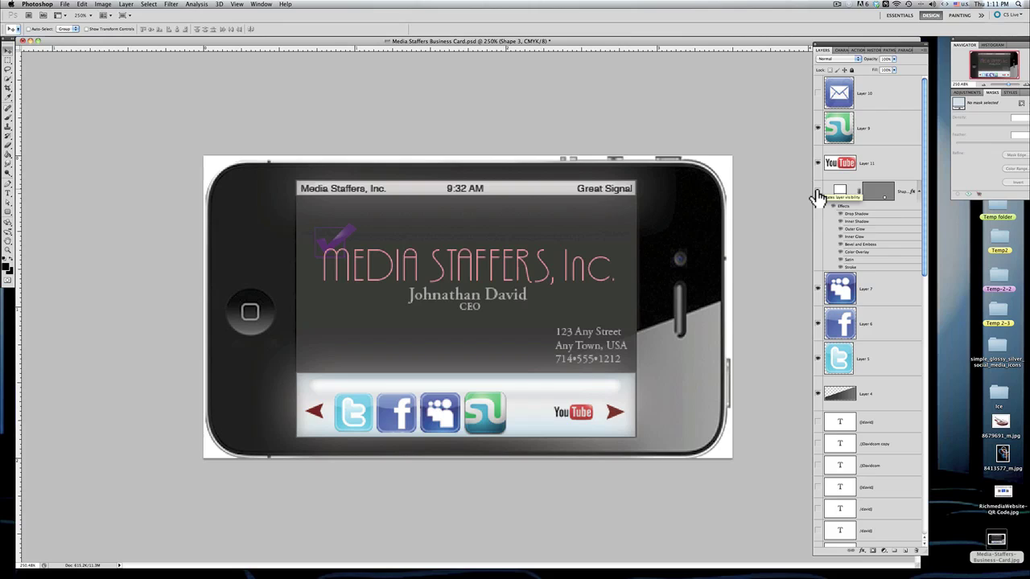
left_click(818, 195)
left_click(817, 194)
left_click(817, 195)
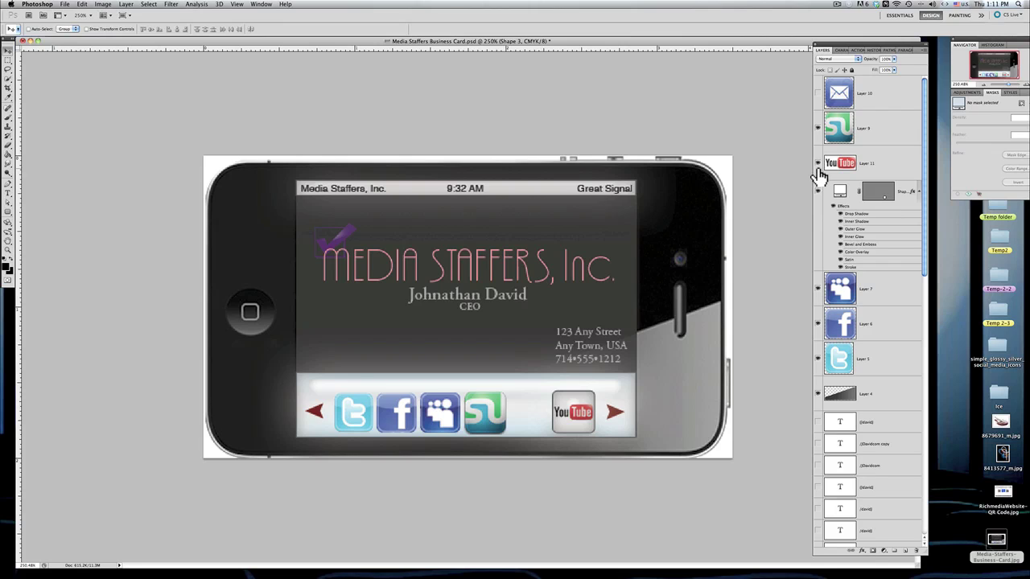
left_click(818, 165)
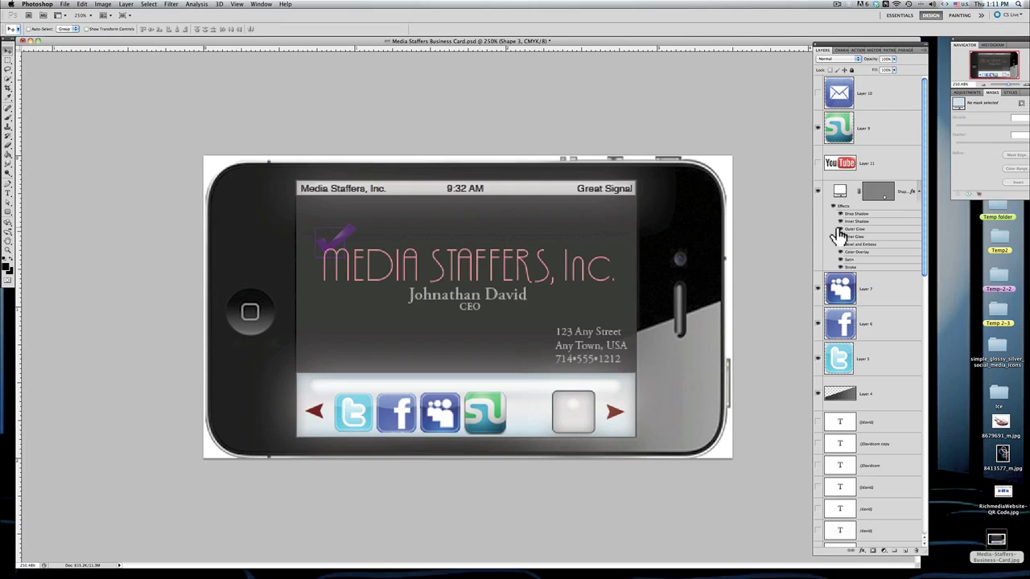
left_click(818, 165)
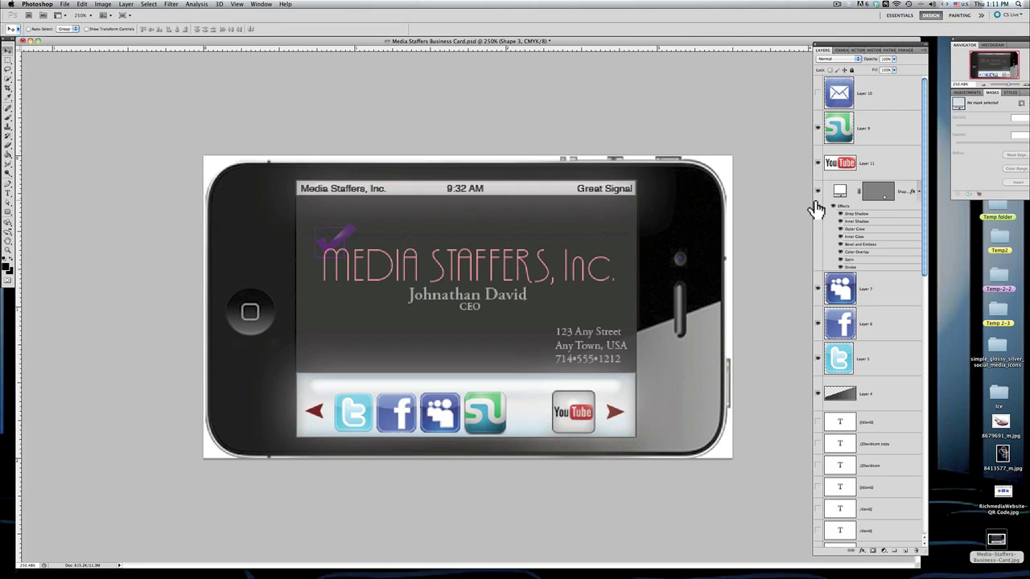
Show the mail icon on Layer 10 and the six hidden text layers holding the social media handles above the icons.
left_click(818, 94)
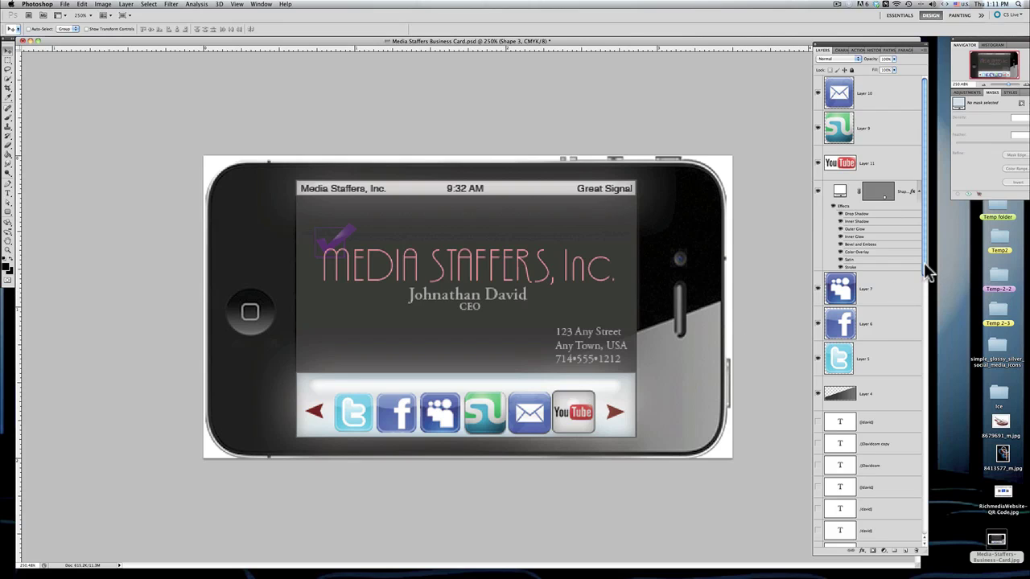
left_click_drag(924, 262, 925, 326)
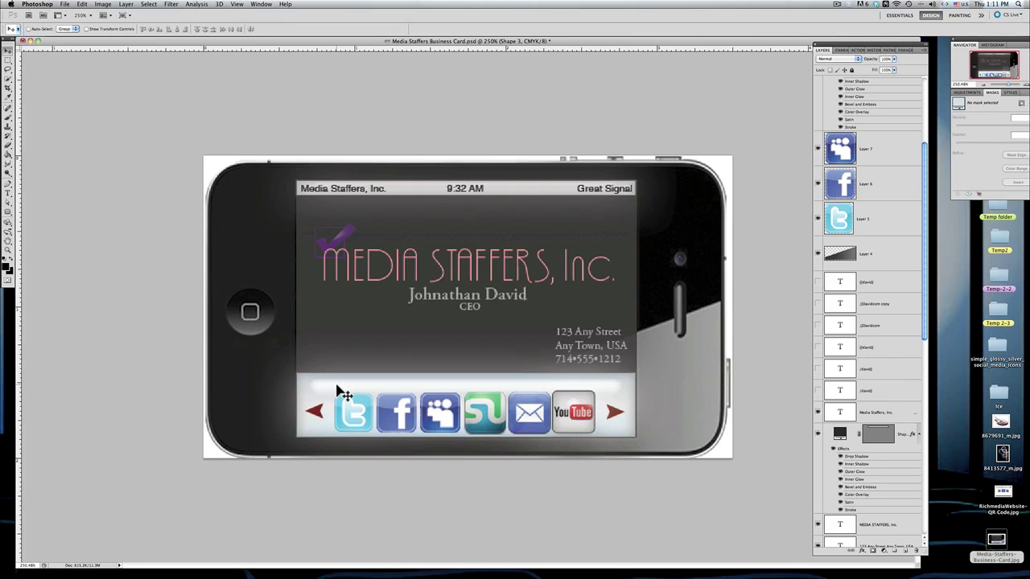
left_click(818, 391)
left_click(818, 369)
left_click(818, 347)
left_click(818, 325)
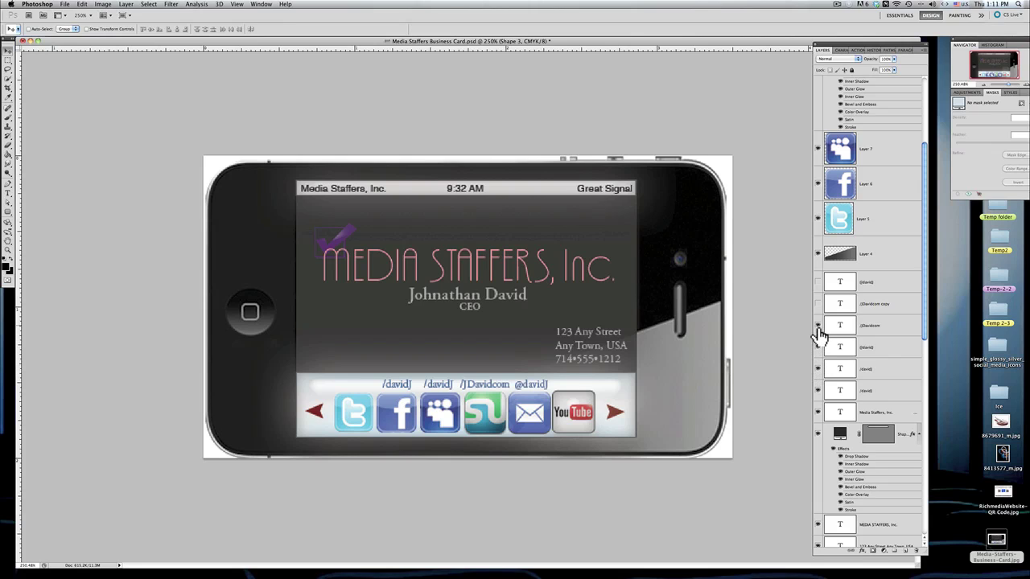
left_click(818, 303)
left_click(818, 282)
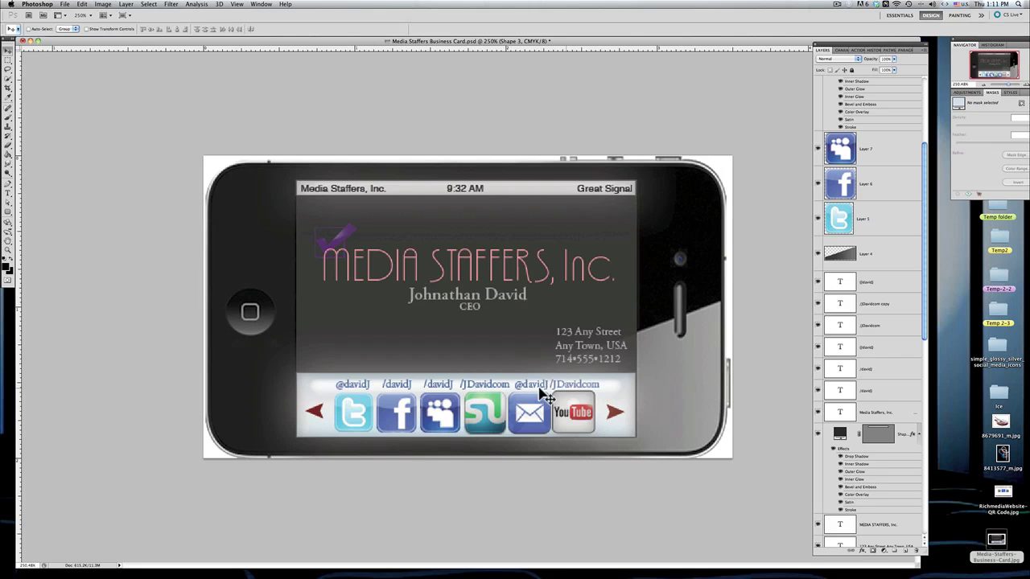